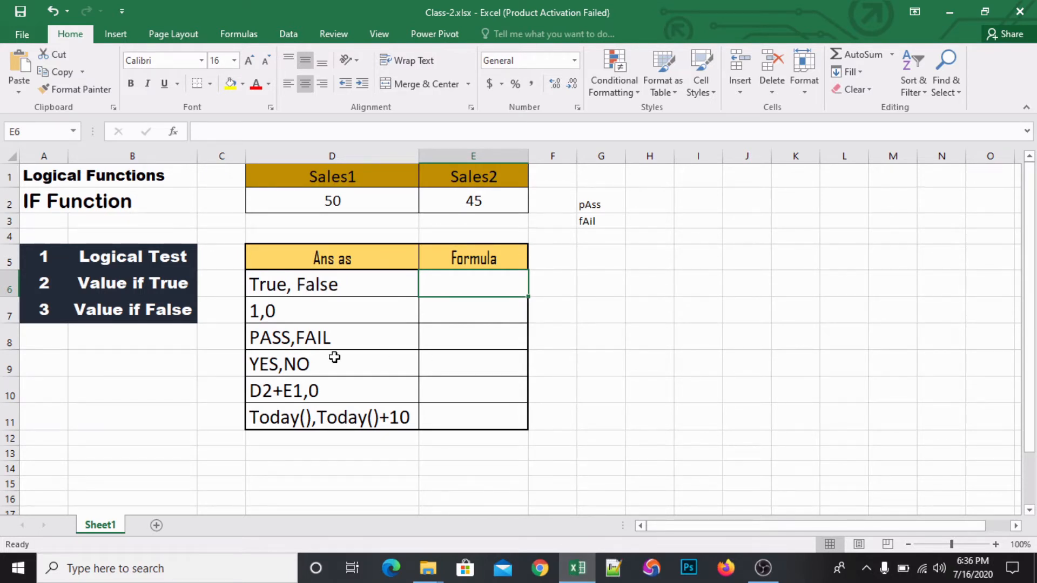
# - Look over the Logical Functions and IF Function headings, the sales values and the Ans as / Formula table
pyautogui.click(109, 190)
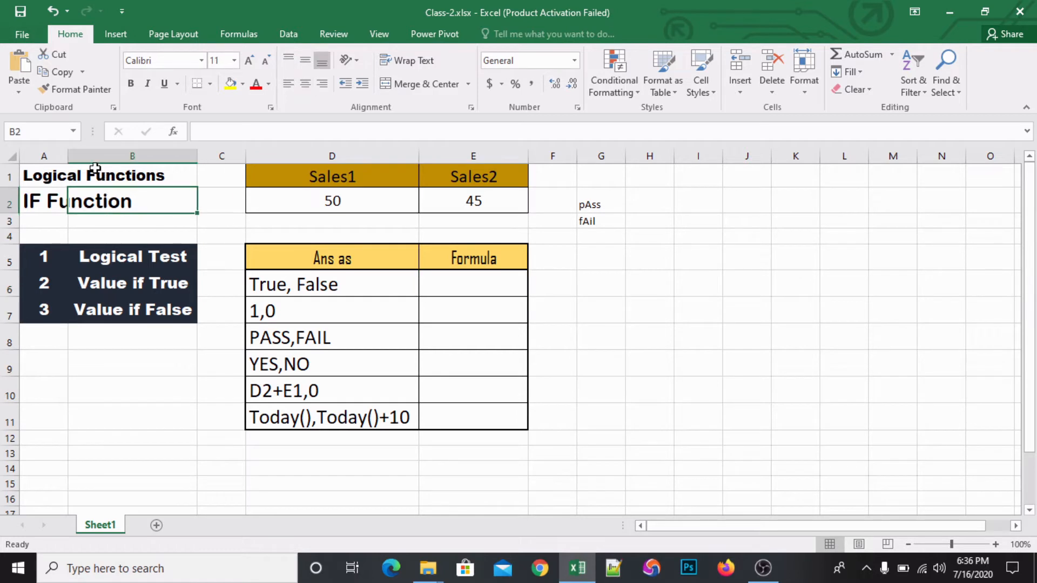
pyautogui.click(95, 168)
pyautogui.click(44, 168)
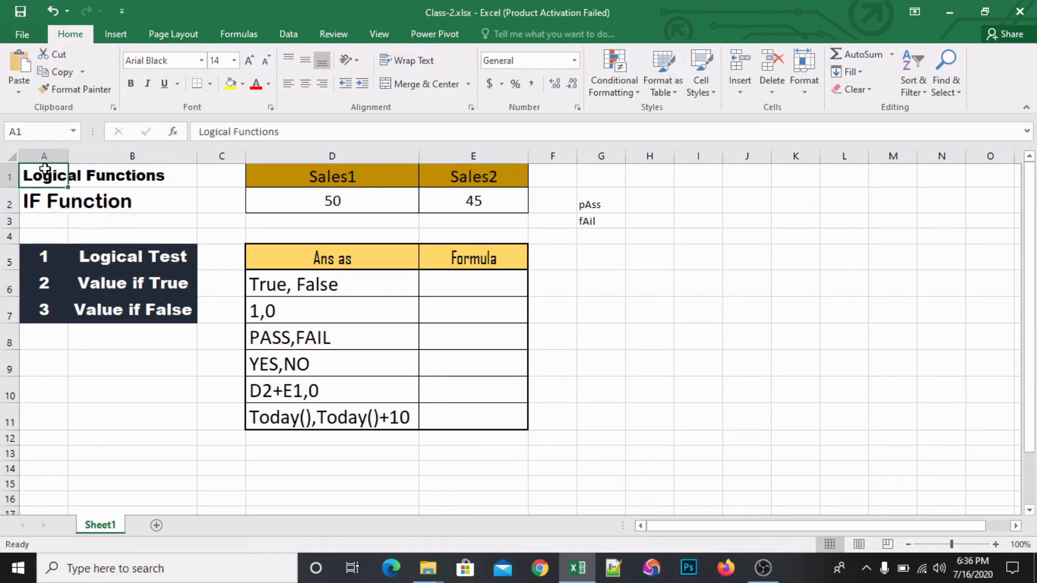
pyautogui.moveTo(45, 168); pyautogui.dragTo(146, 164)
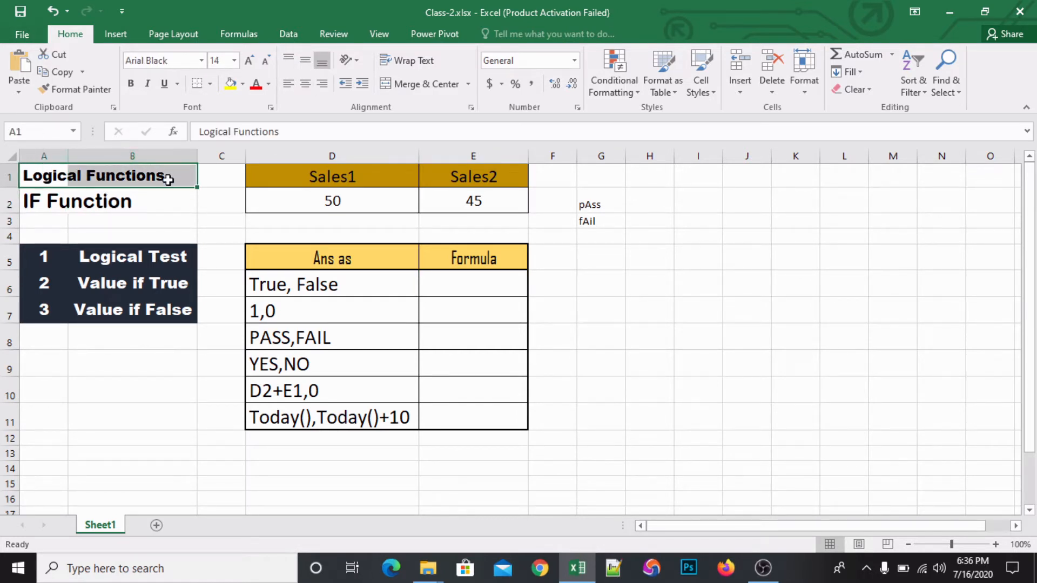
pyautogui.click(168, 180)
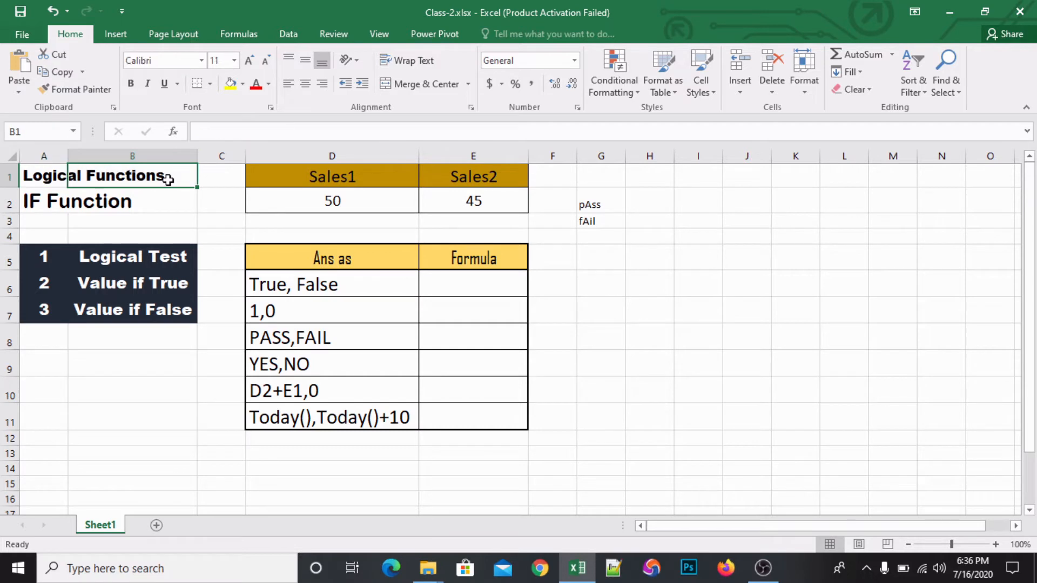
pyautogui.click(48, 201)
pyautogui.moveTo(48, 201); pyautogui.dragTo(132, 196)
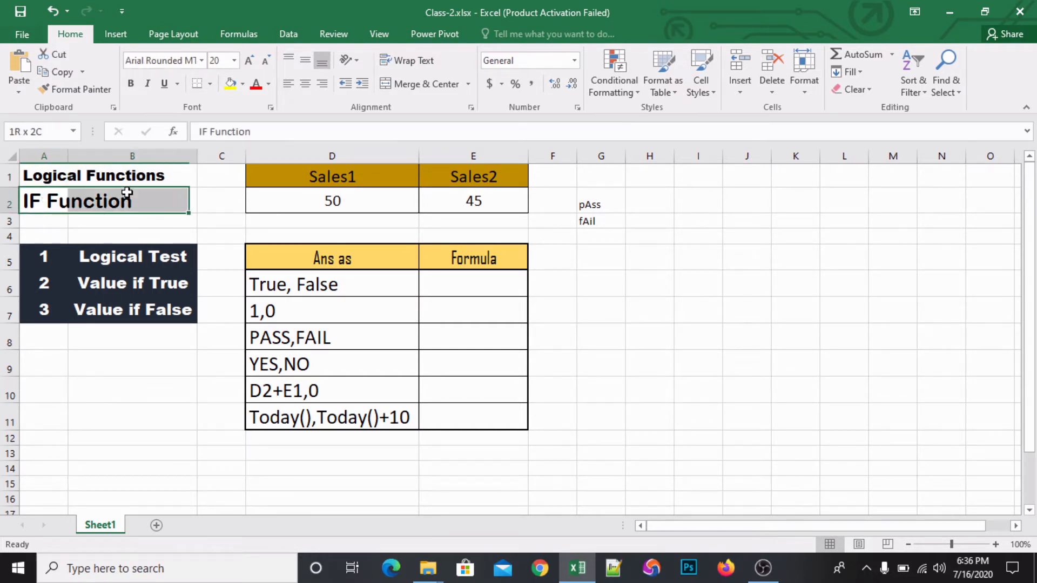
pyautogui.click(135, 197)
pyautogui.click(42, 201)
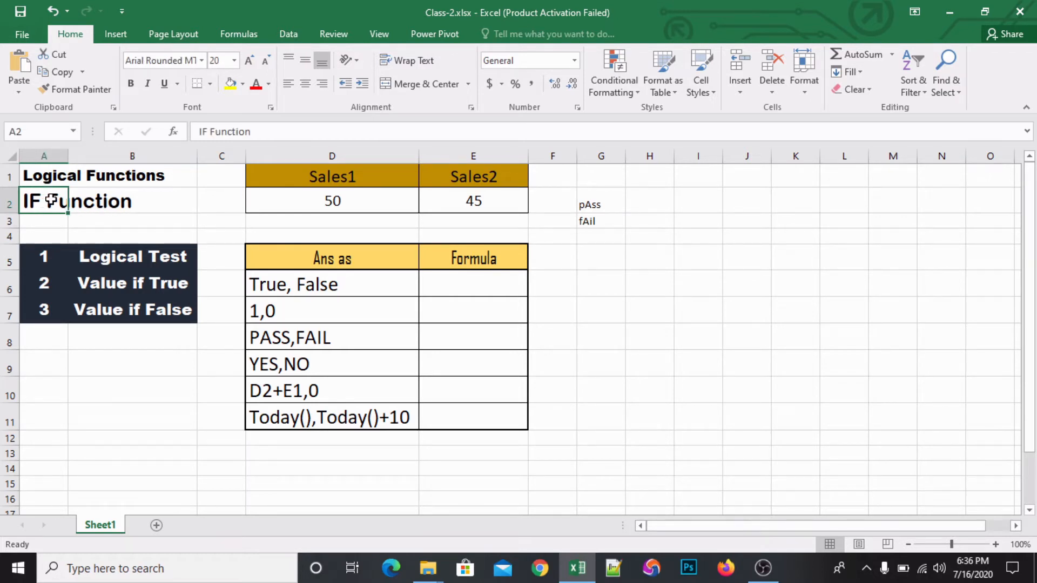
pyautogui.click(126, 196)
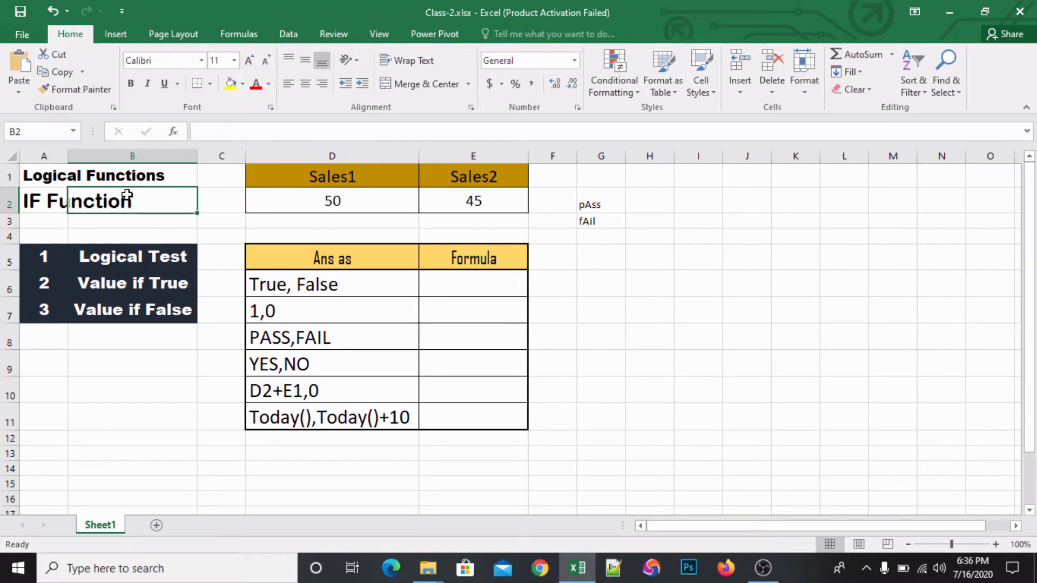
pyautogui.click(263, 217)
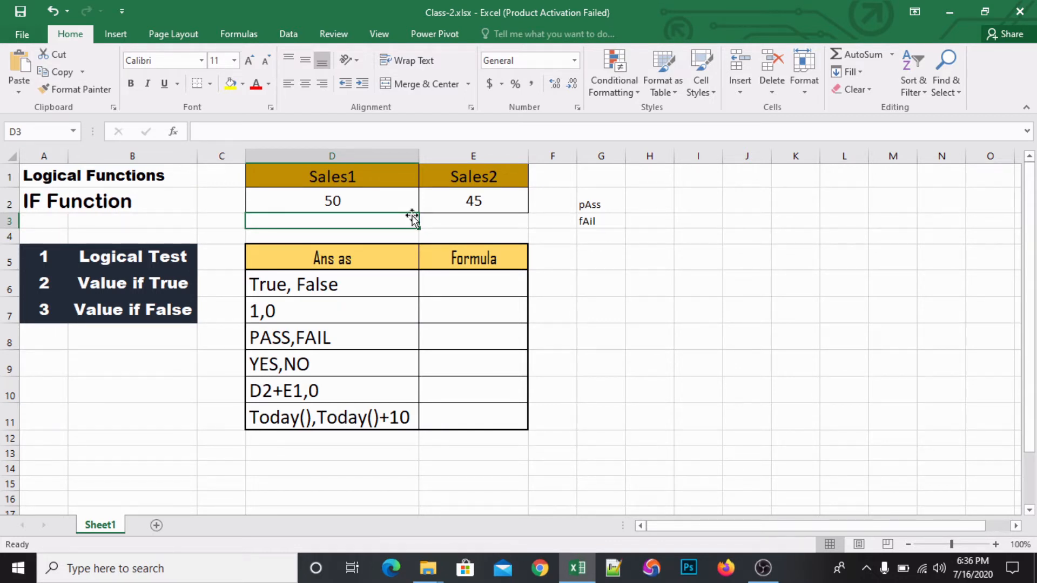
pyautogui.click(336, 280)
pyautogui.click(478, 269)
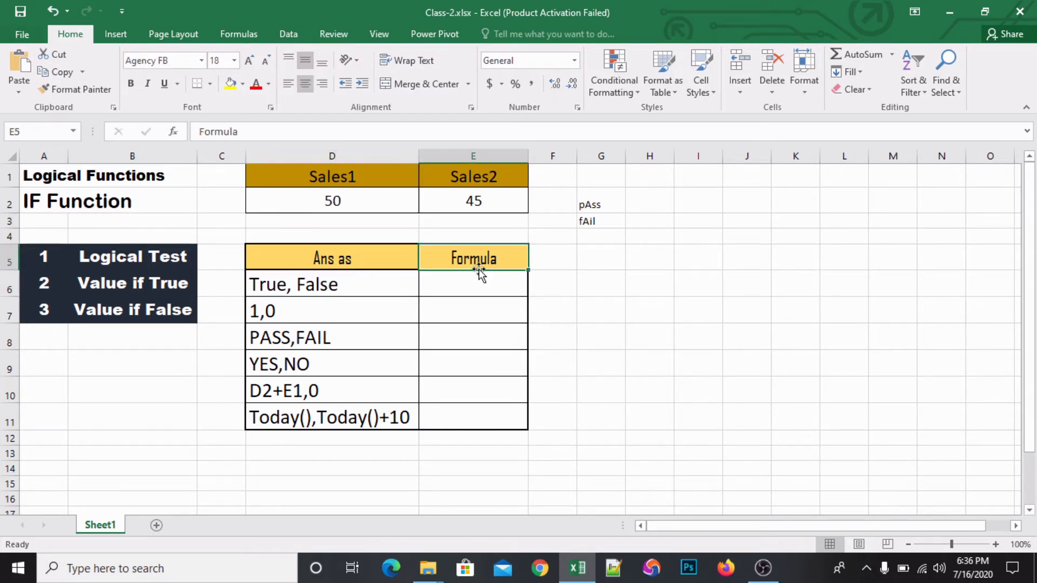
# - Enter the comparison formula =D2>E2 in cell E6 for the True, False row
pyautogui.click(473, 289)
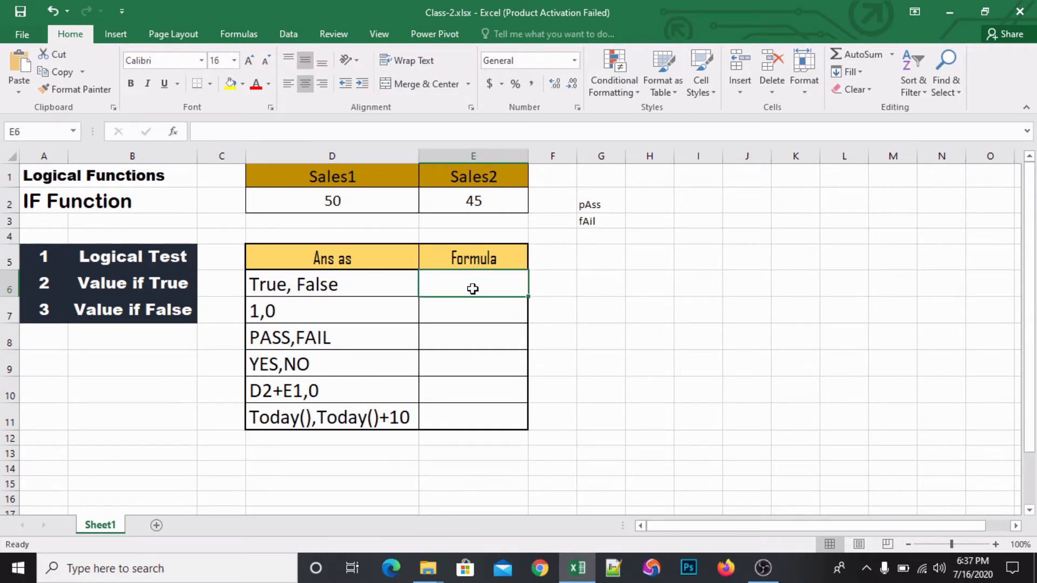
pyautogui.write('=')
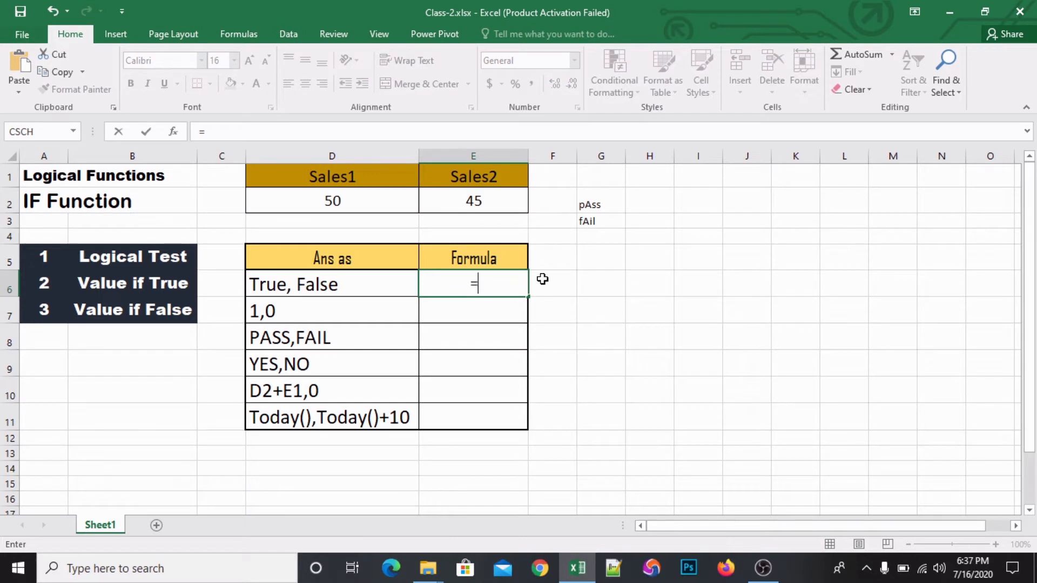
pyautogui.click(337, 208)
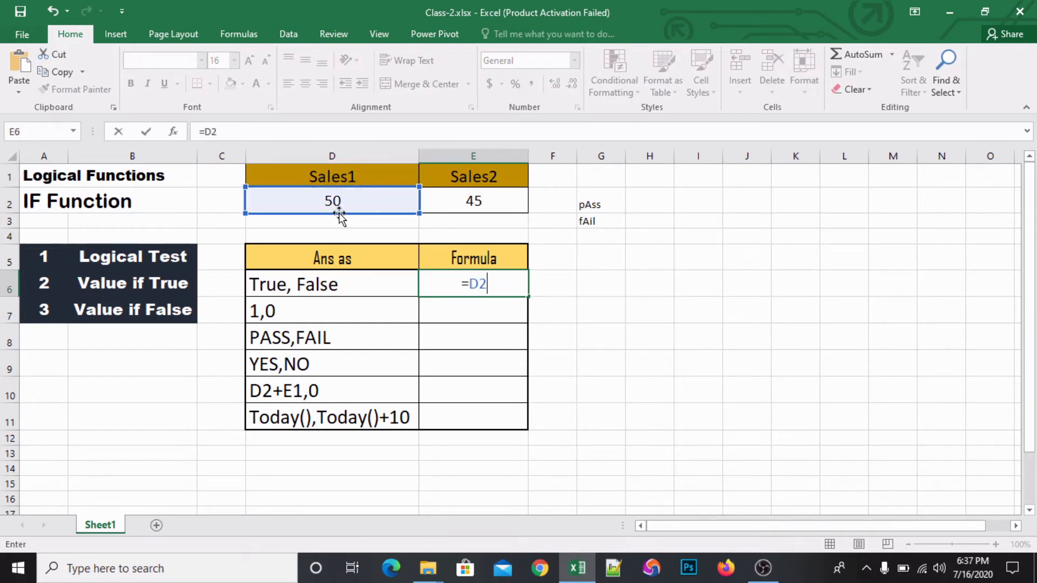
pyautogui.write('>')
pyautogui.click(488, 202)
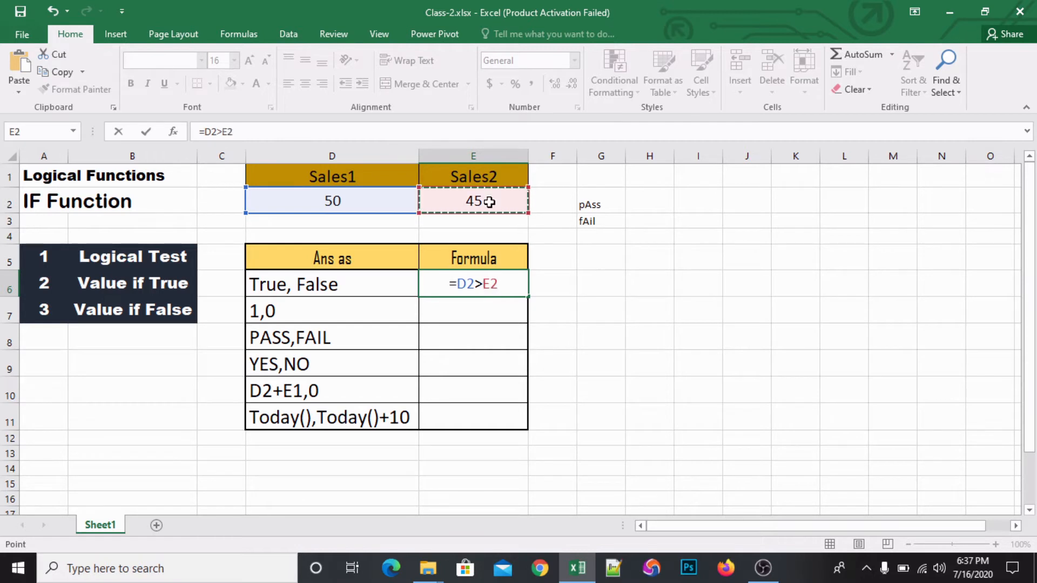
pyautogui.press('Return')
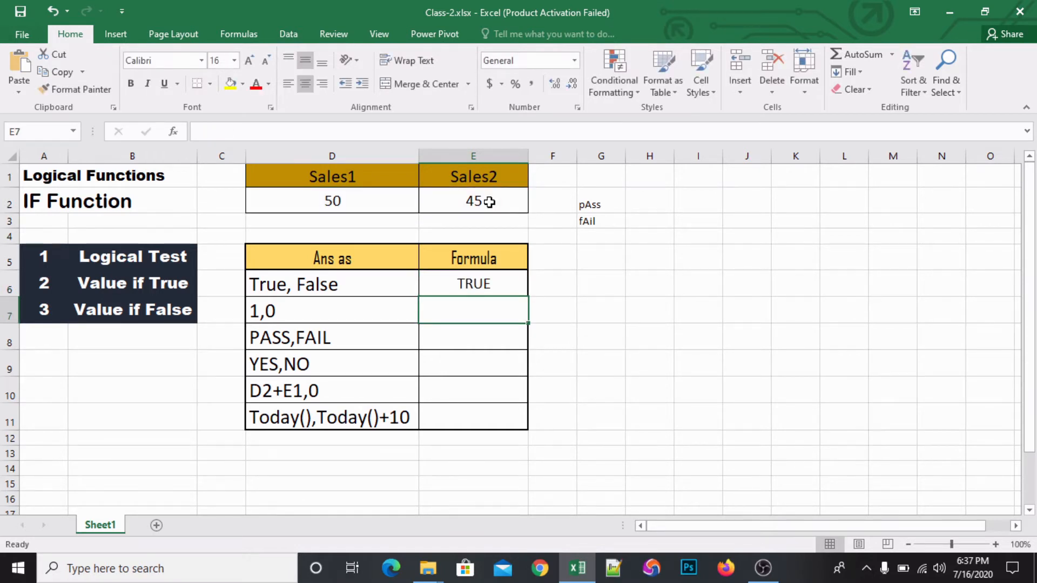
pyautogui.click(471, 276)
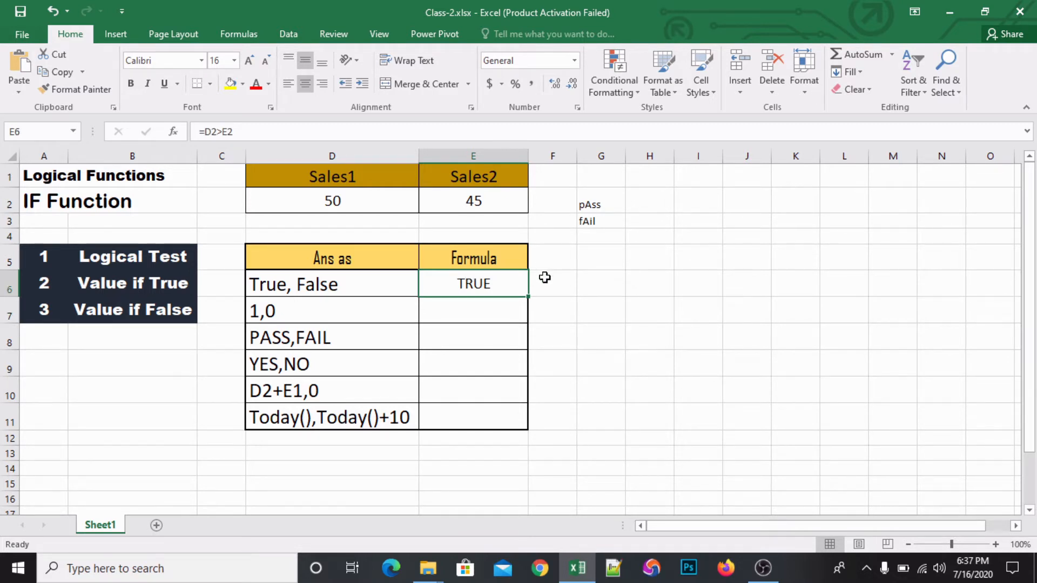
# - Begin an IF formula in cell E7 with D2>E2 as the logical test
pyautogui.click(454, 312)
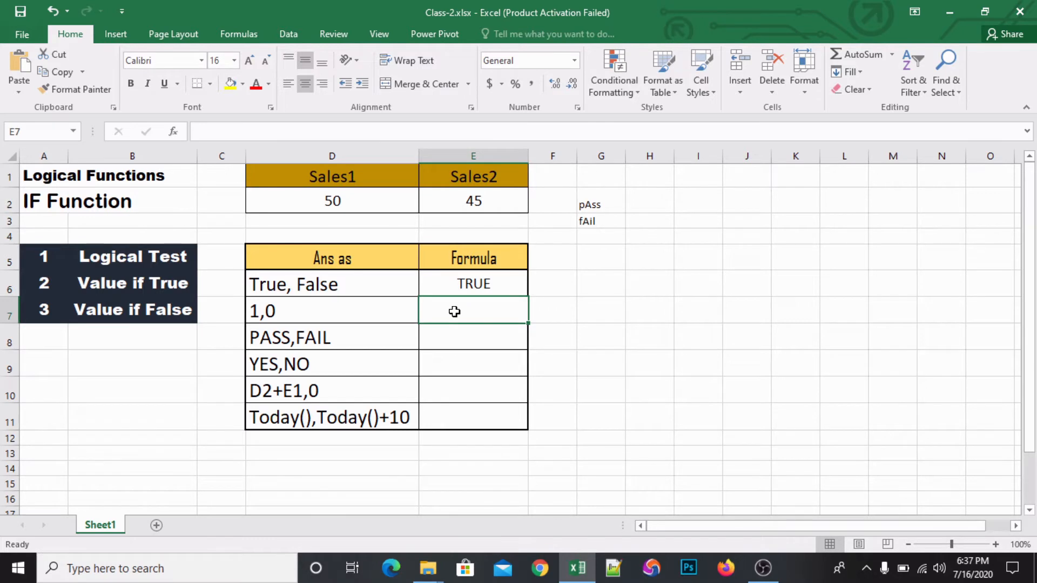
pyautogui.click(346, 200)
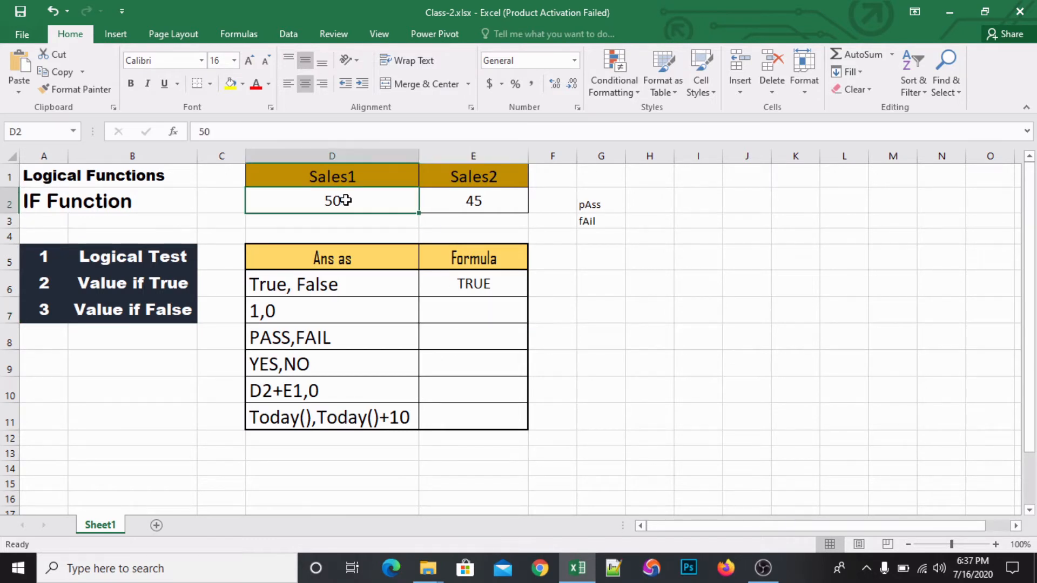
pyautogui.click(465, 309)
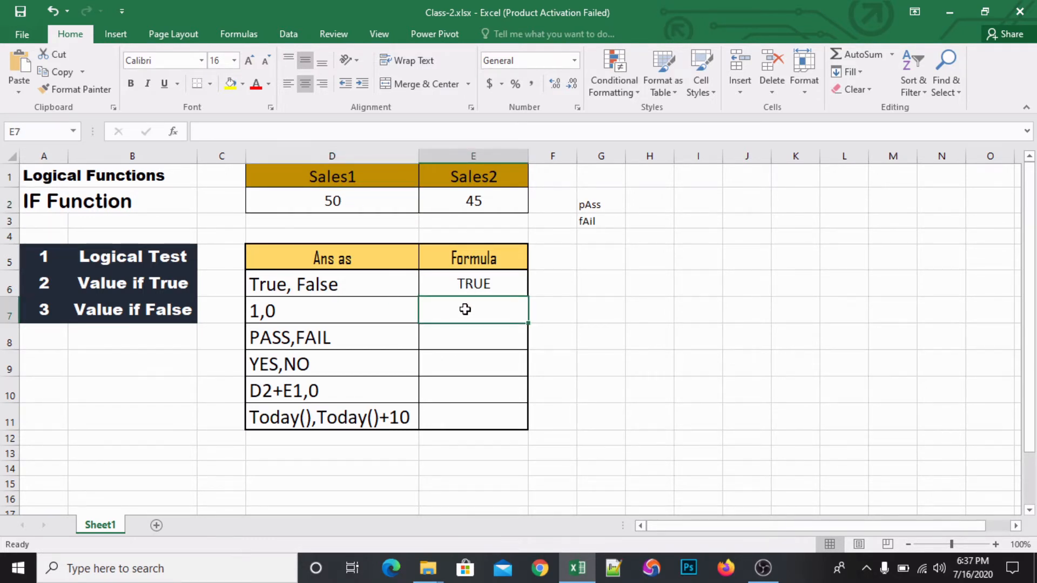
pyautogui.write('=')
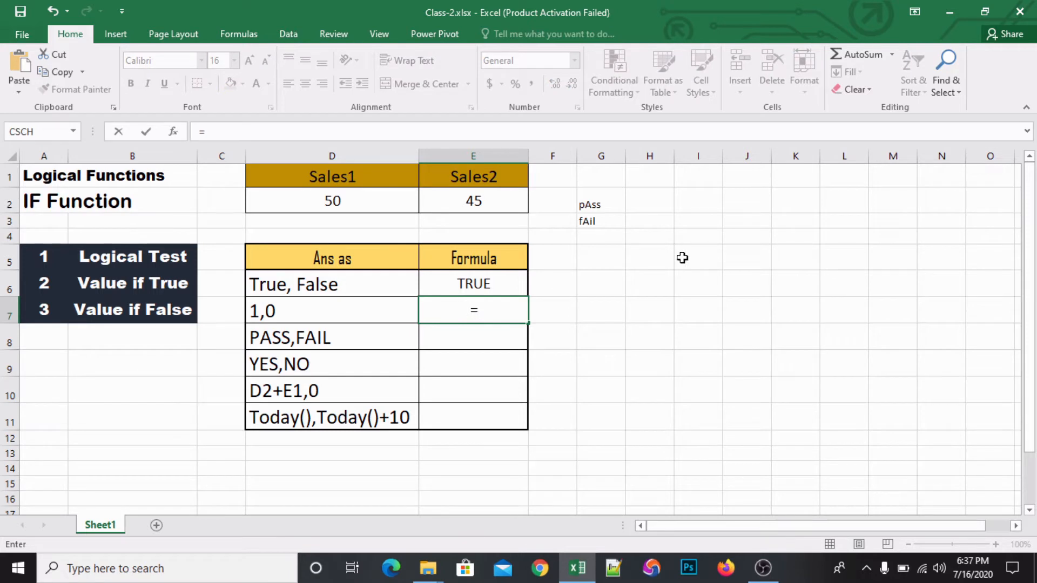
pyautogui.write('if')
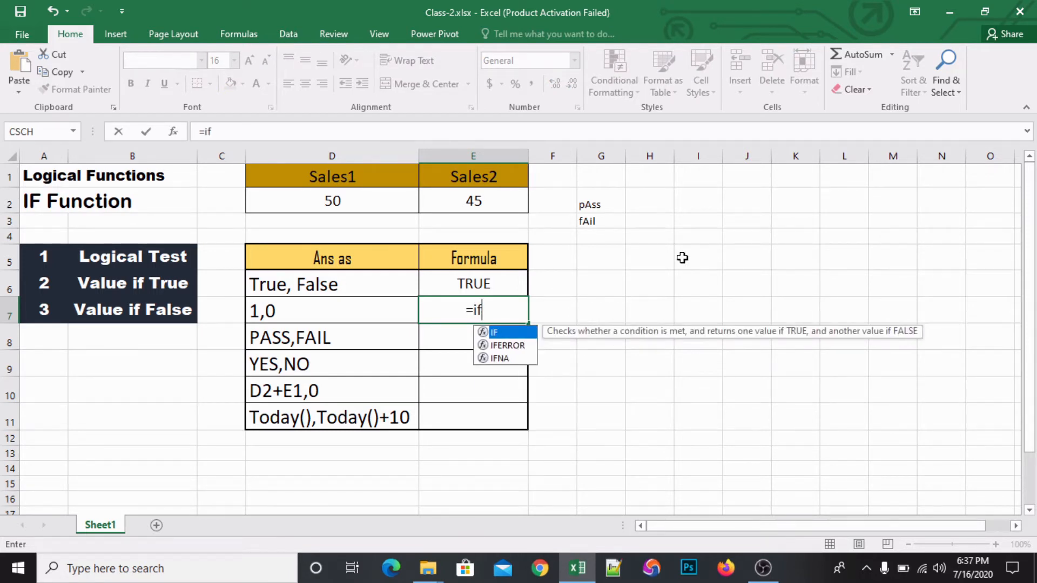
pyautogui.press('Tab')
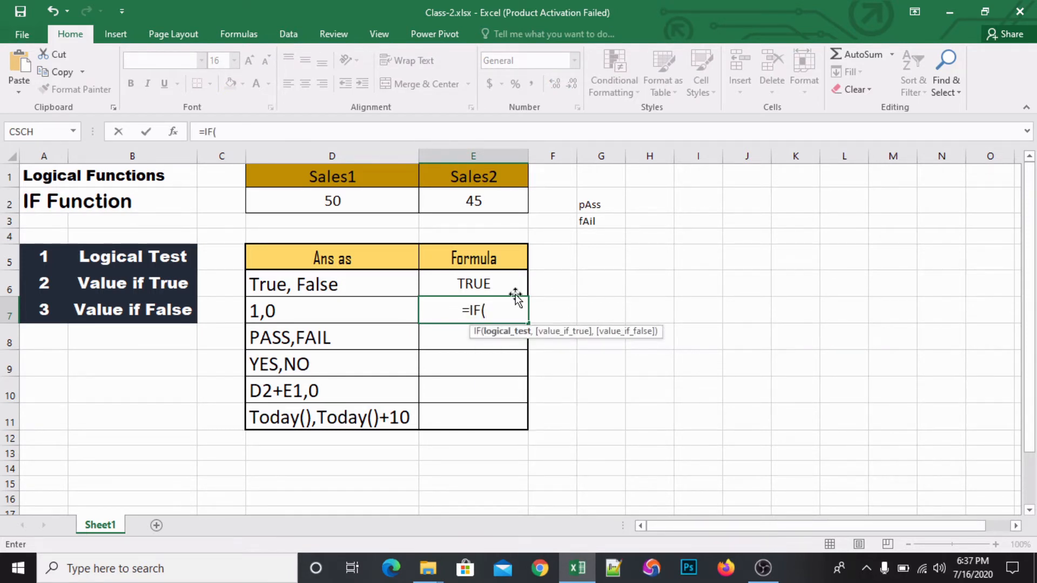
pyautogui.click(377, 196)
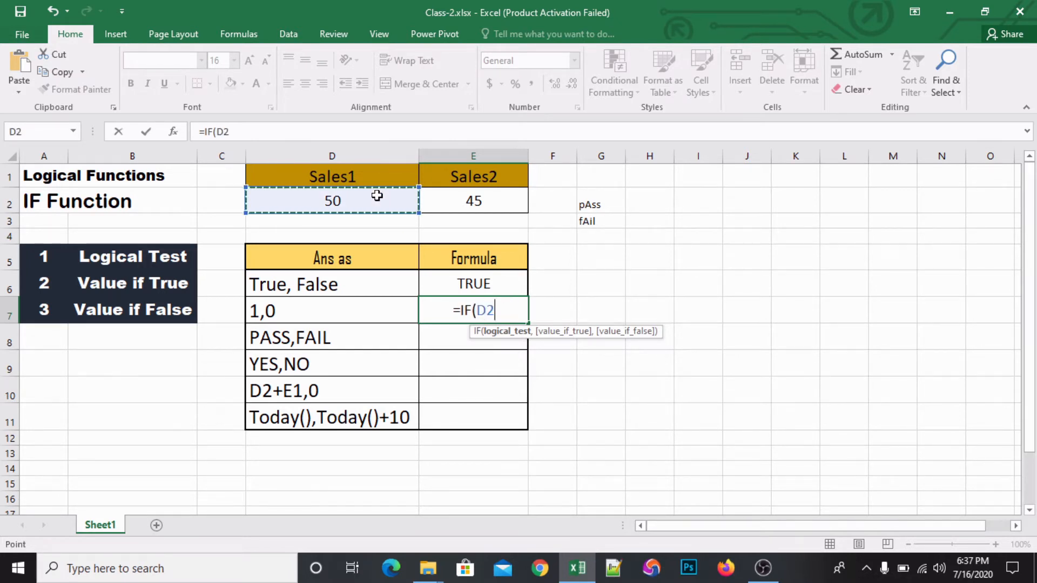
pyautogui.write('>')
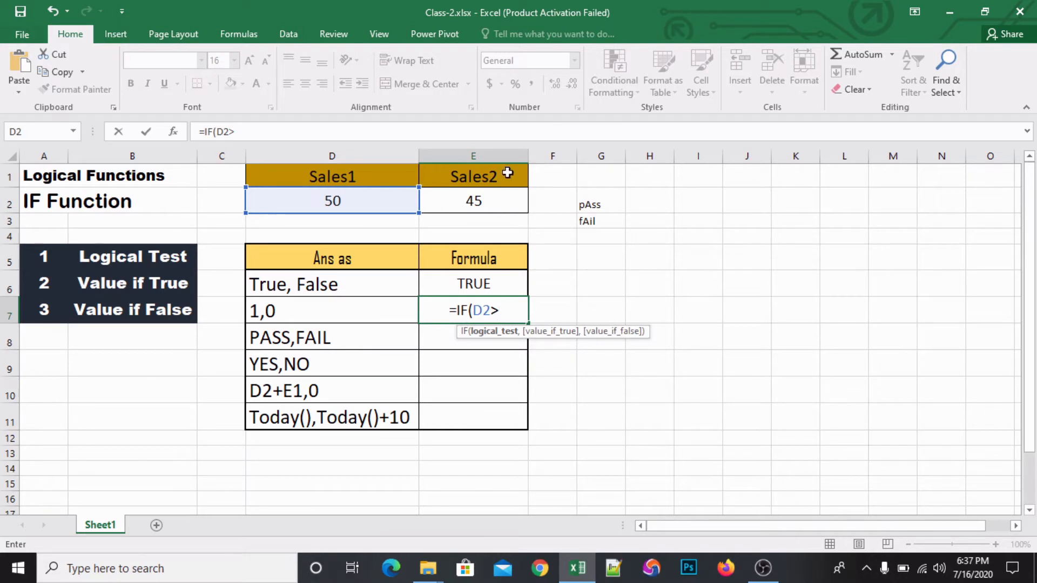
pyautogui.click(490, 203)
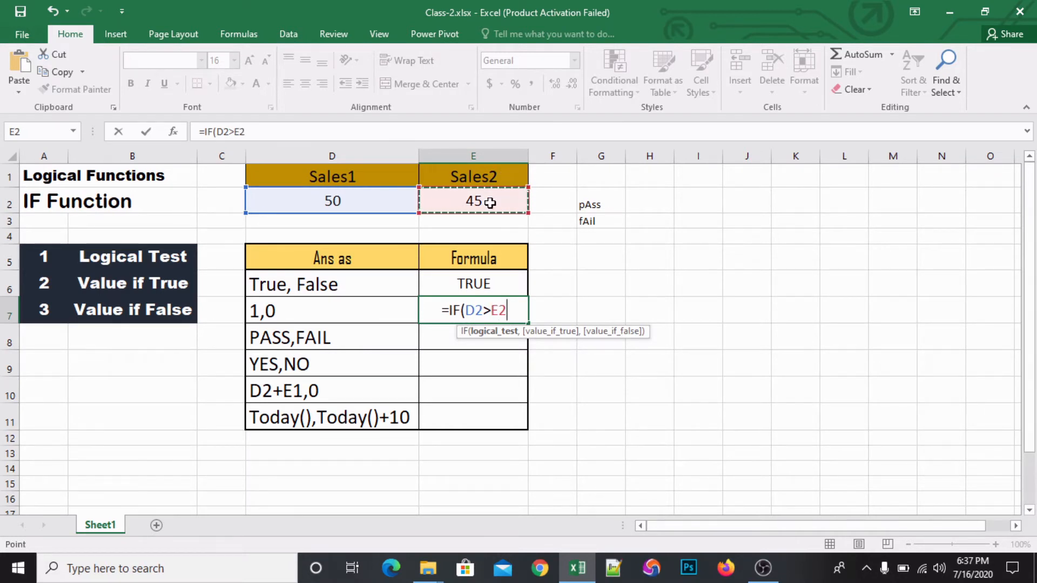
pyautogui.write(',')
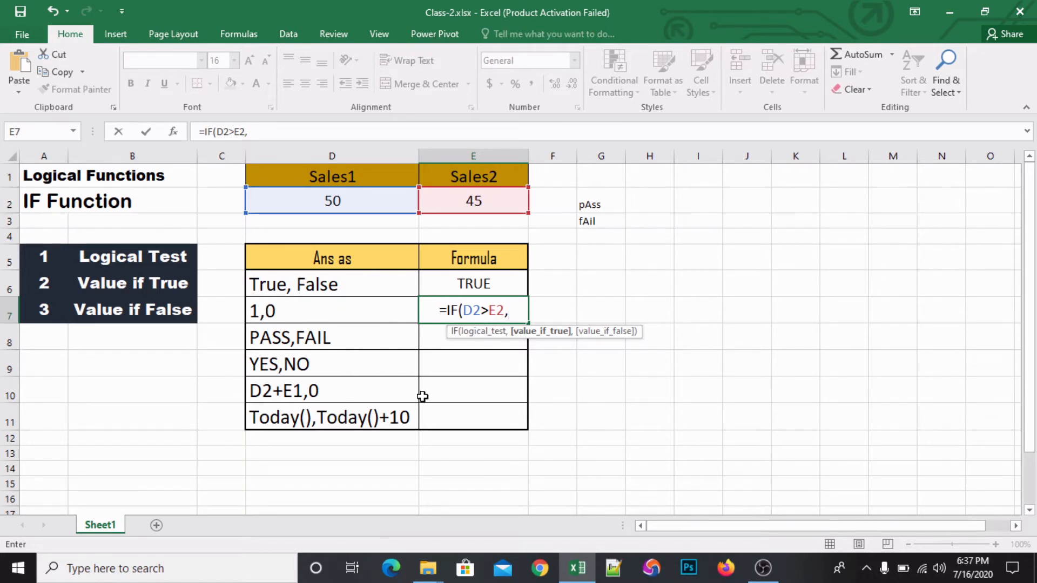
# - Complete the IF formula in E7 with "1" as the value if true and "0" as the value if false, and review it
pyautogui.write('"')
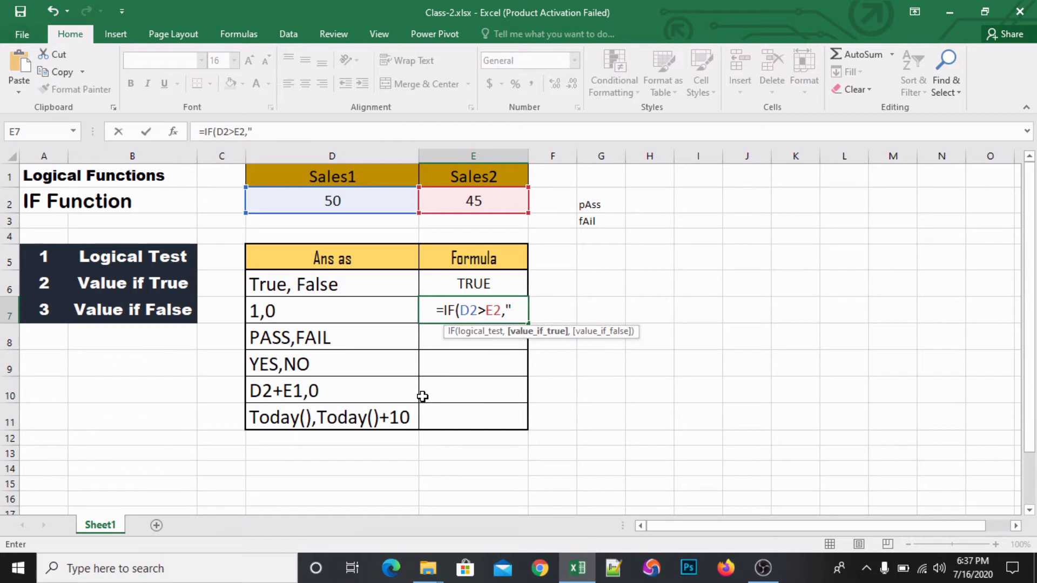
pyautogui.write('1"')
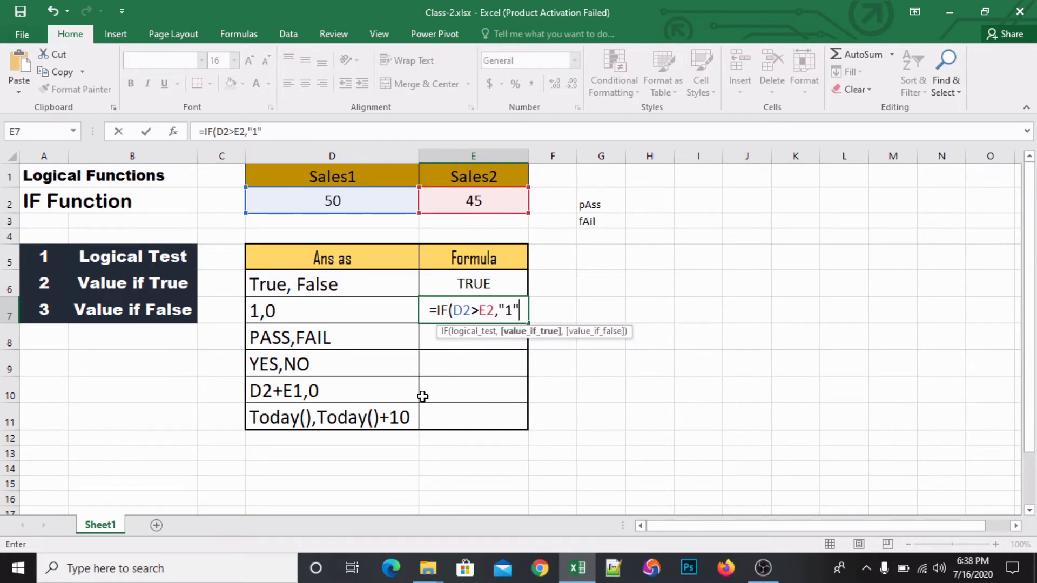
pyautogui.write(',')
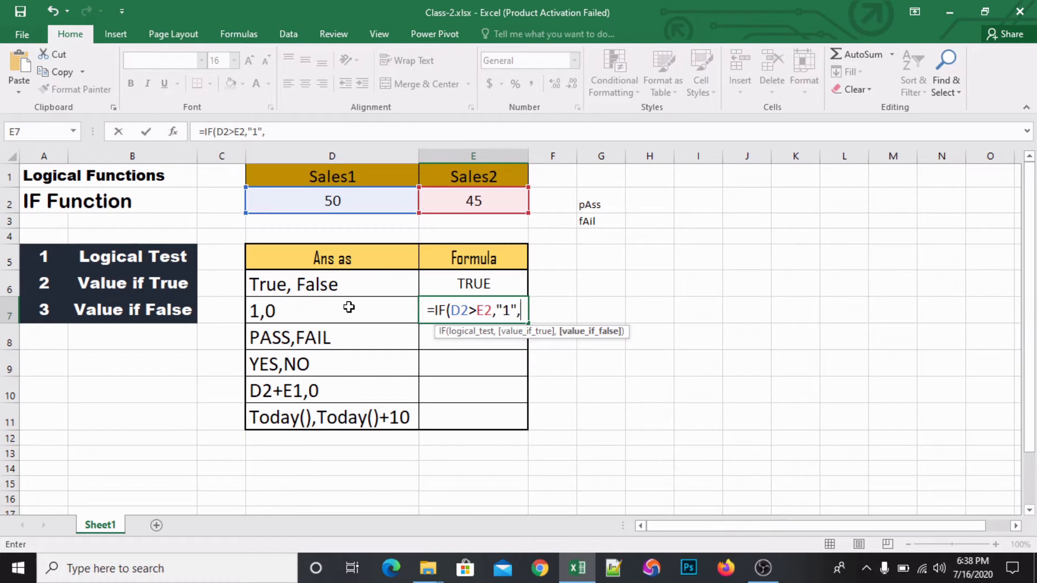
pyautogui.write('"')
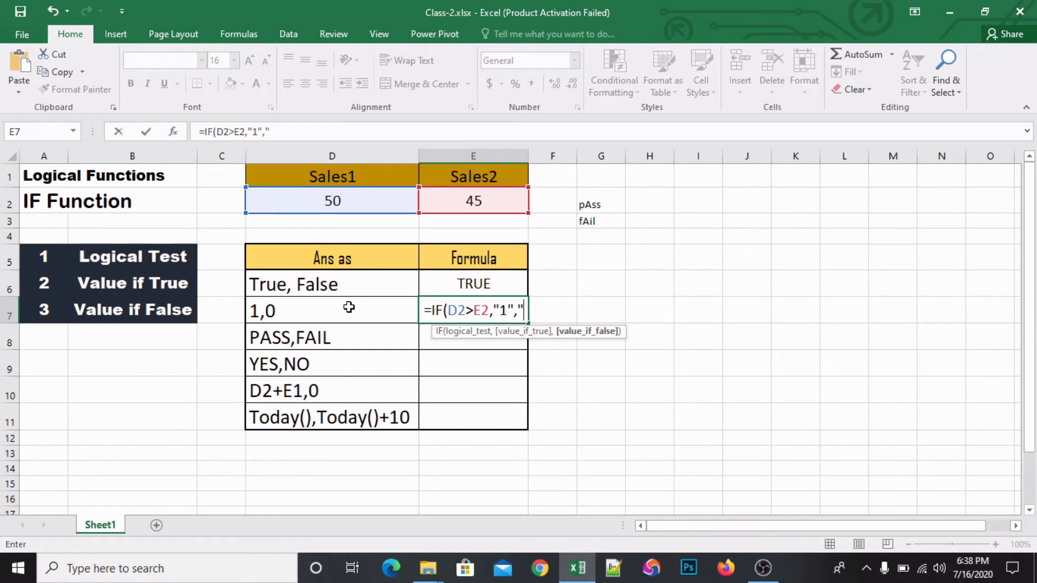
pyautogui.write('0"')
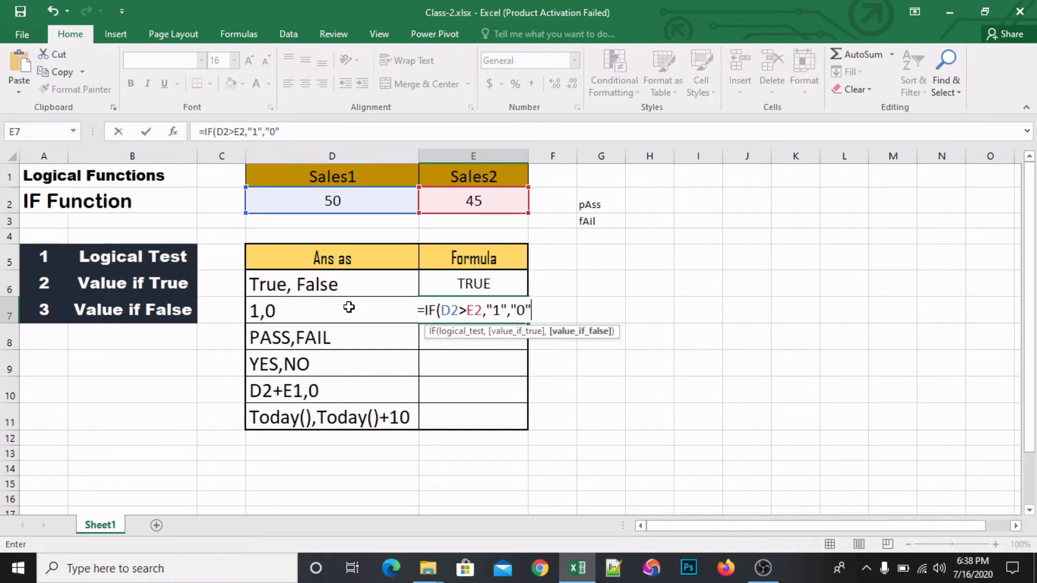
pyautogui.press('Return')
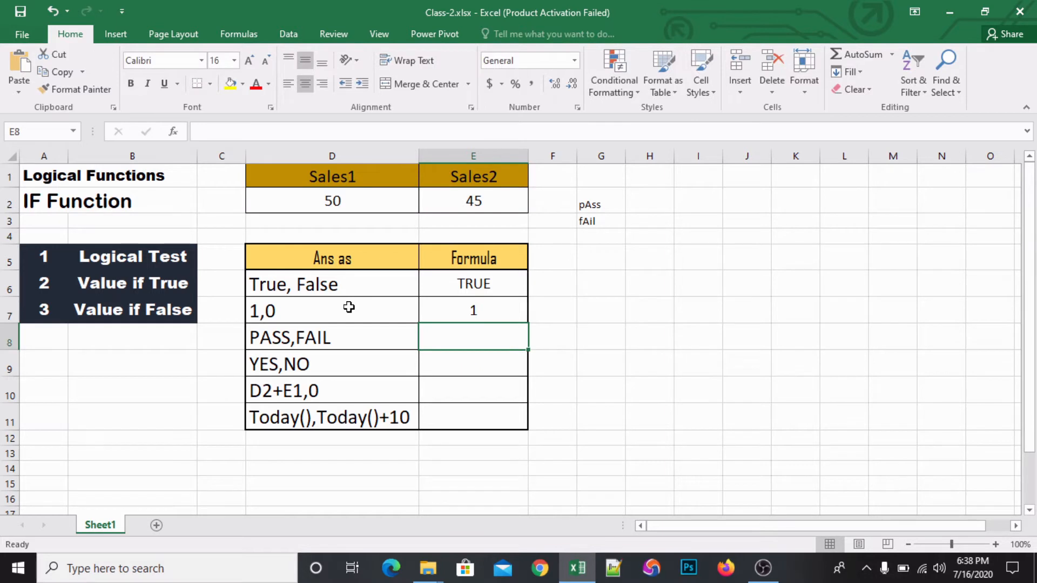
pyautogui.click(484, 308)
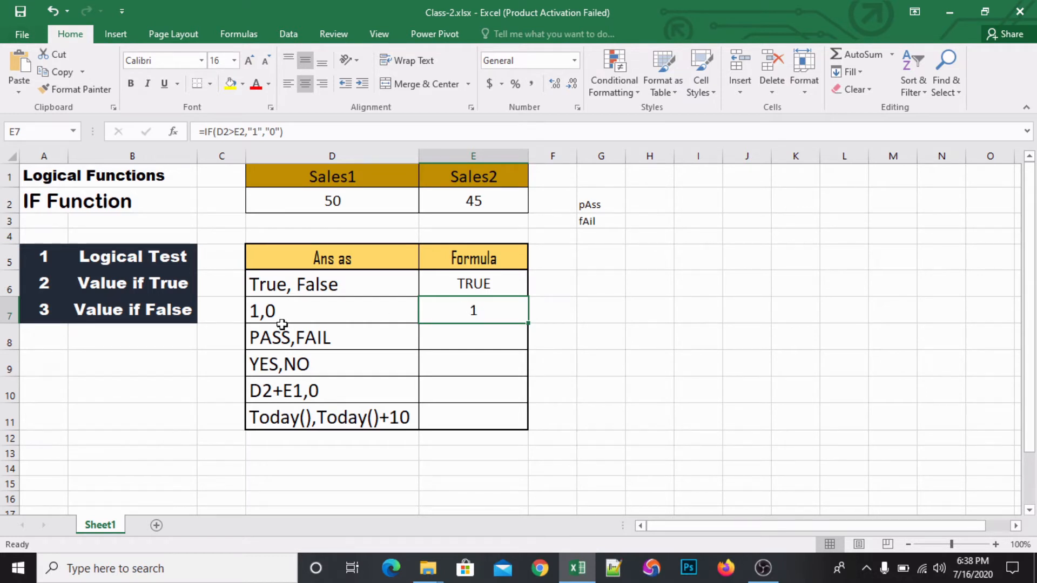
pyautogui.doubleClick(468, 309)
pyautogui.press('Escape')
# - Test the E7 formula with a Sales1 value of 20 in D2, and undo that value change
pyautogui.click(332, 194)
pyautogui.write('2')
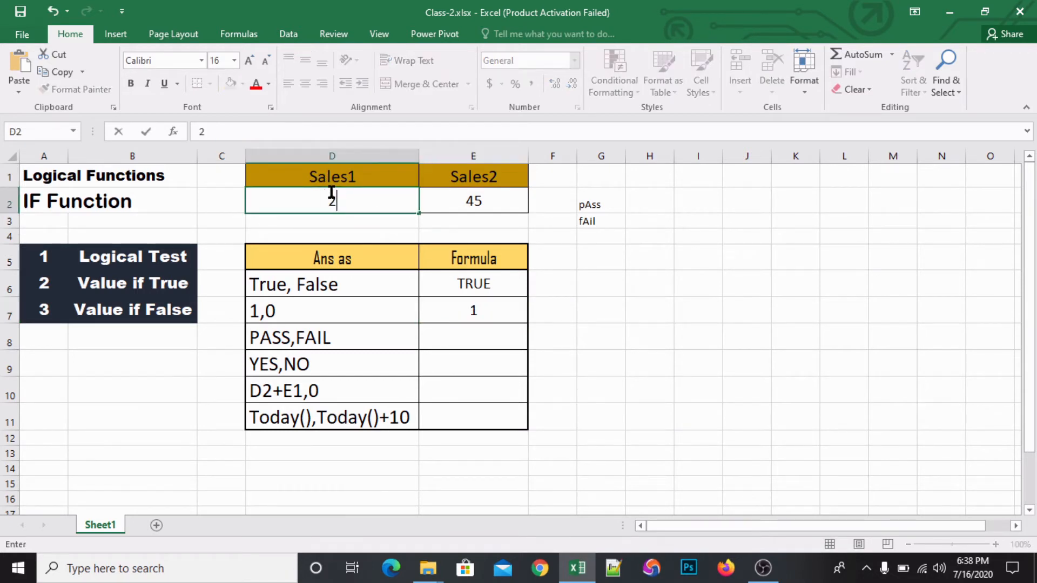
pyautogui.write('0')
pyautogui.press('Return')
pyautogui.doubleClick(487, 312)
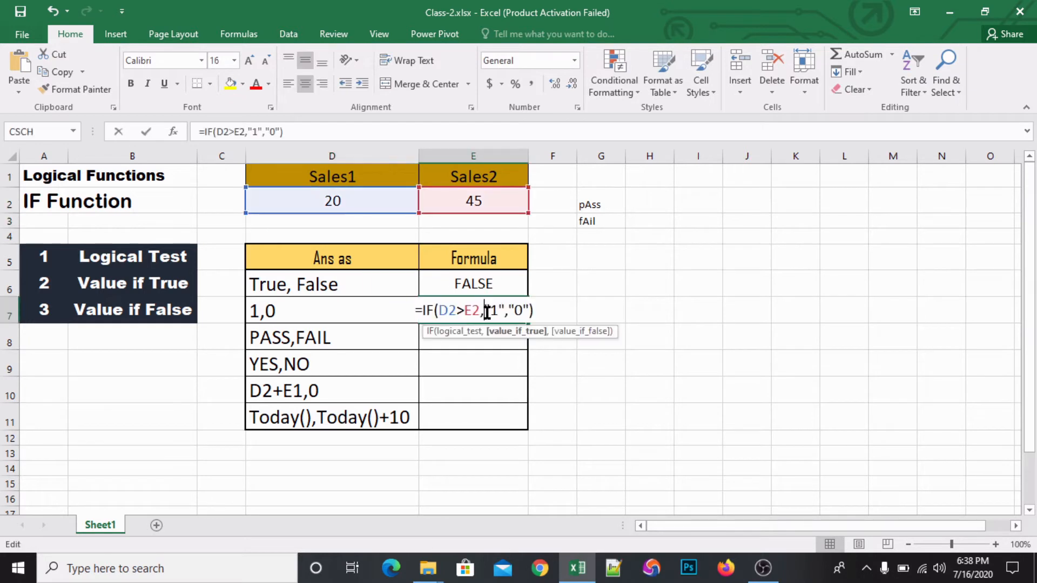
pyautogui.press('Escape')
pyautogui.hotkey('ctrl', 'z')
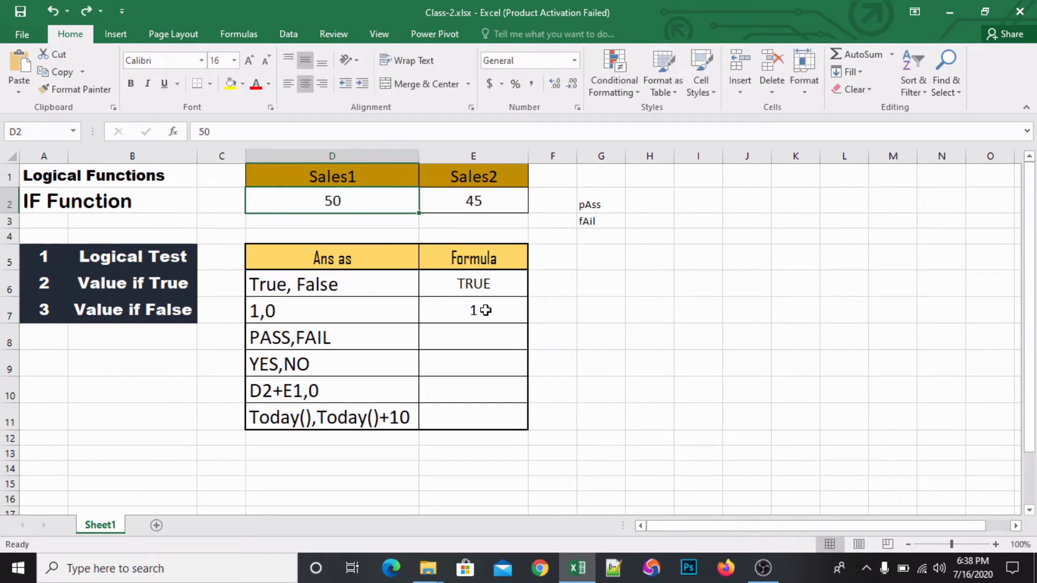
# - Begin an IF formula in cell E8 for the PASS,FAIL row with D2>E2 as the logical test
pyautogui.click(467, 346)
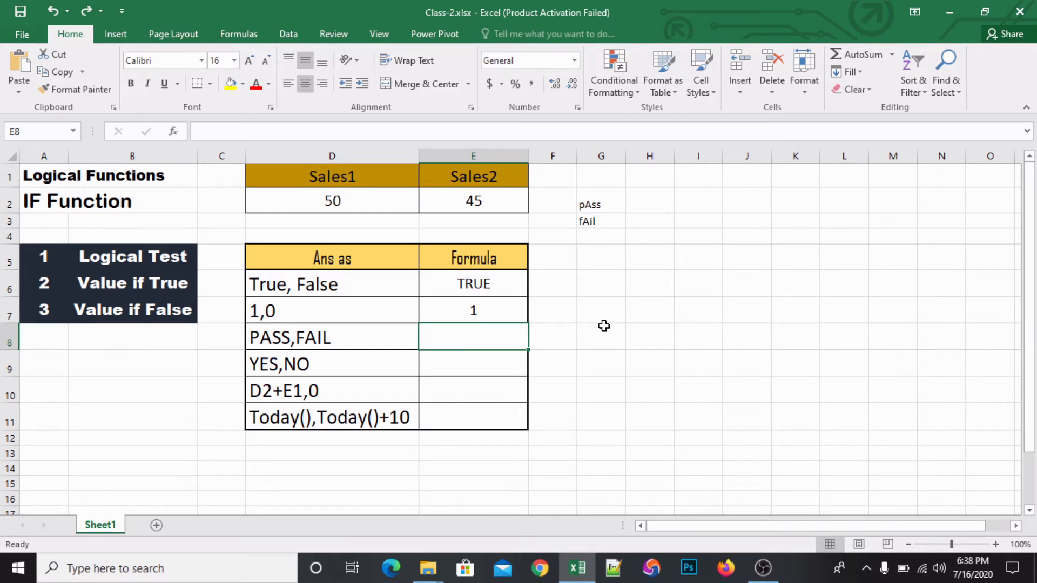
pyautogui.write('=')
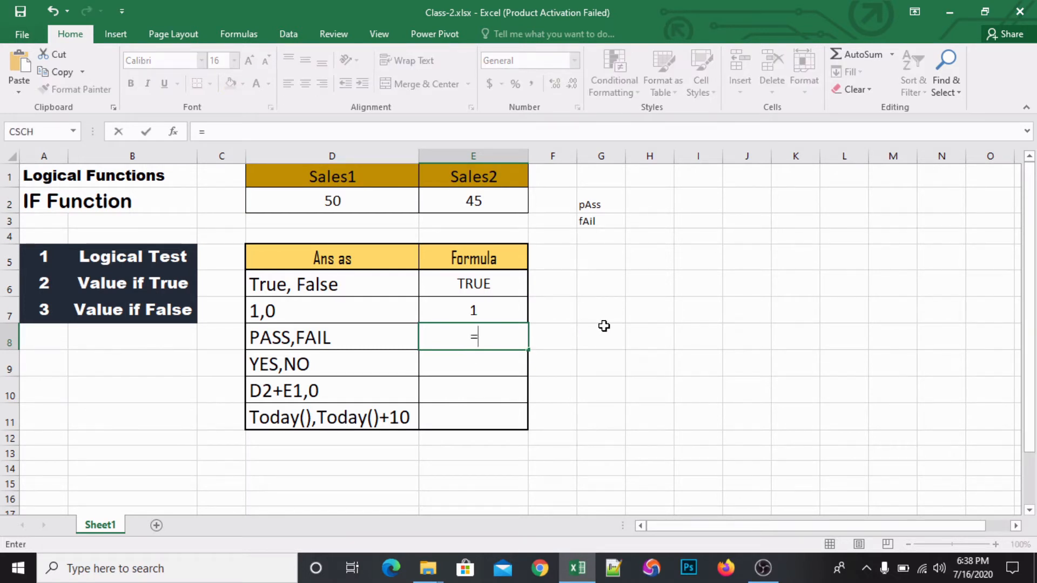
pyautogui.write('IF(')
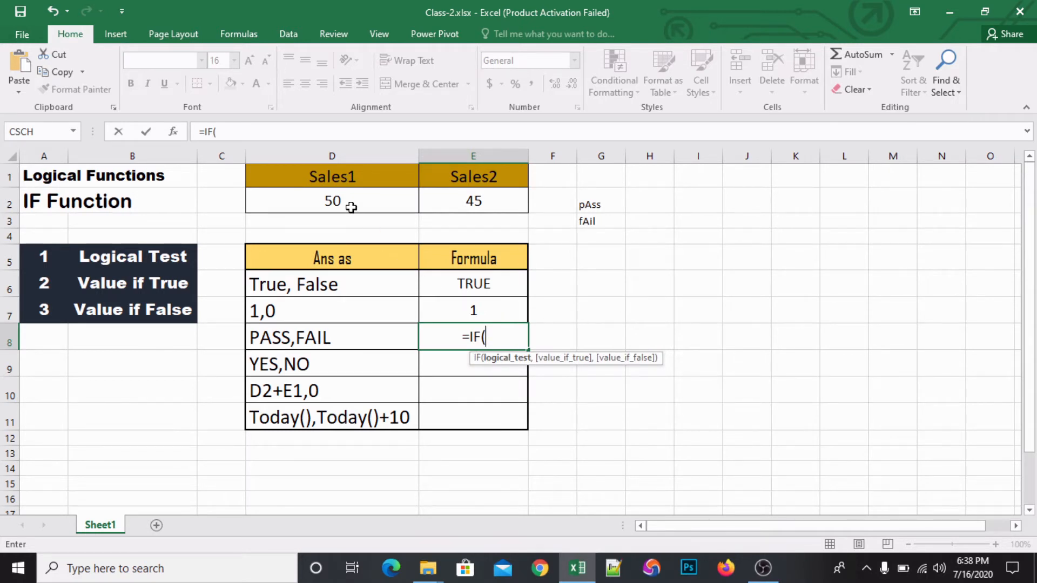
pyautogui.click(351, 208)
pyautogui.write('>')
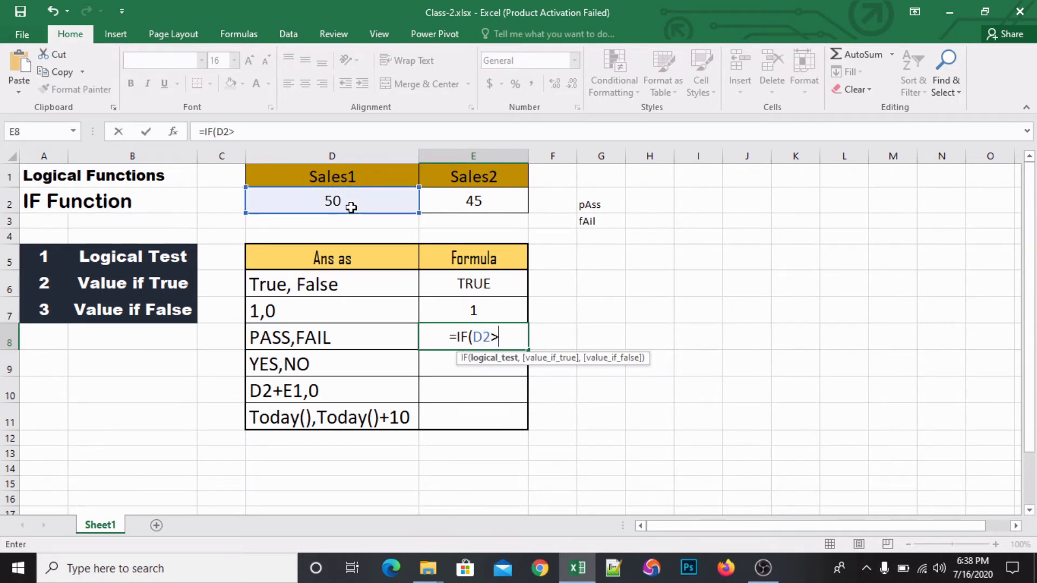
pyautogui.click(464, 196)
pyautogui.write(',')
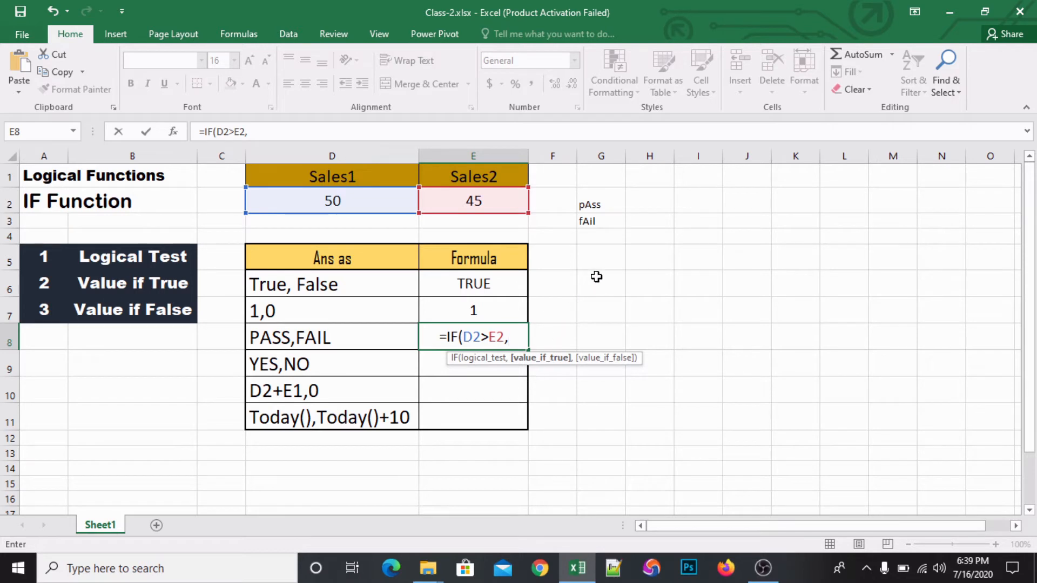
# - Add PROPER(G2) as the value if true in the E8 formula
pyautogui.write('pro')
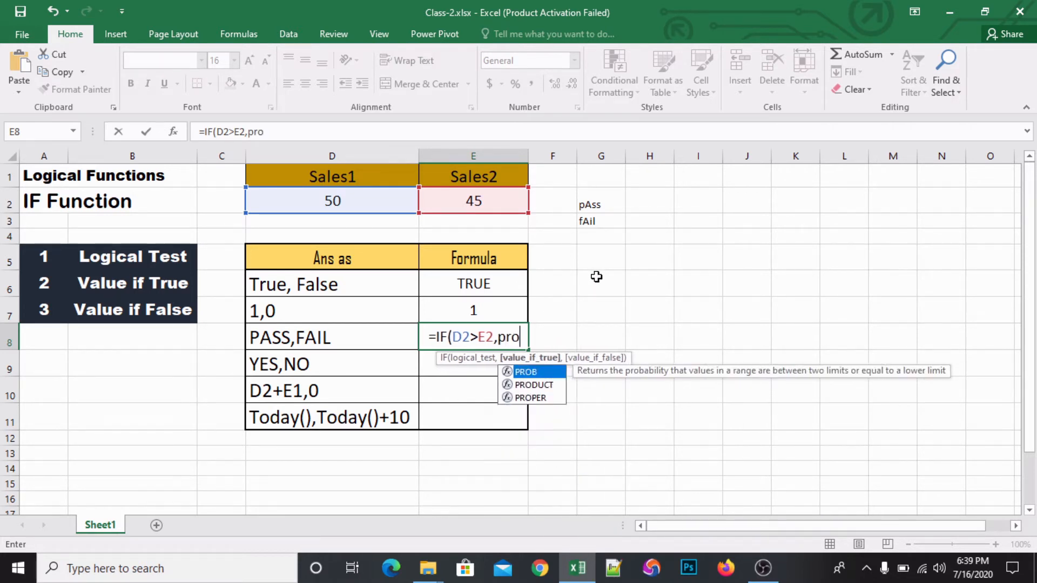
pyautogui.write('per')
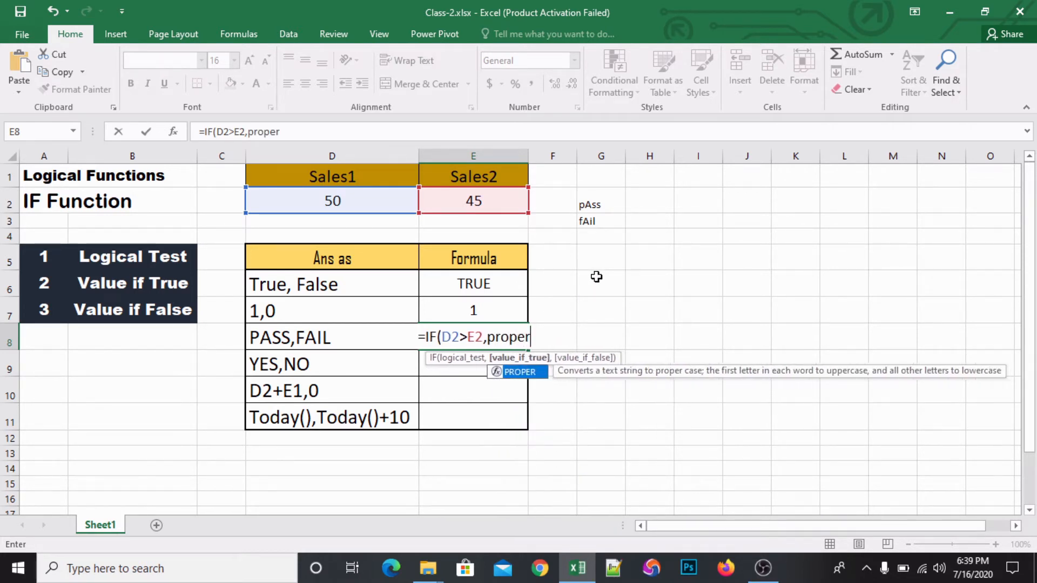
pyautogui.press('Tab')
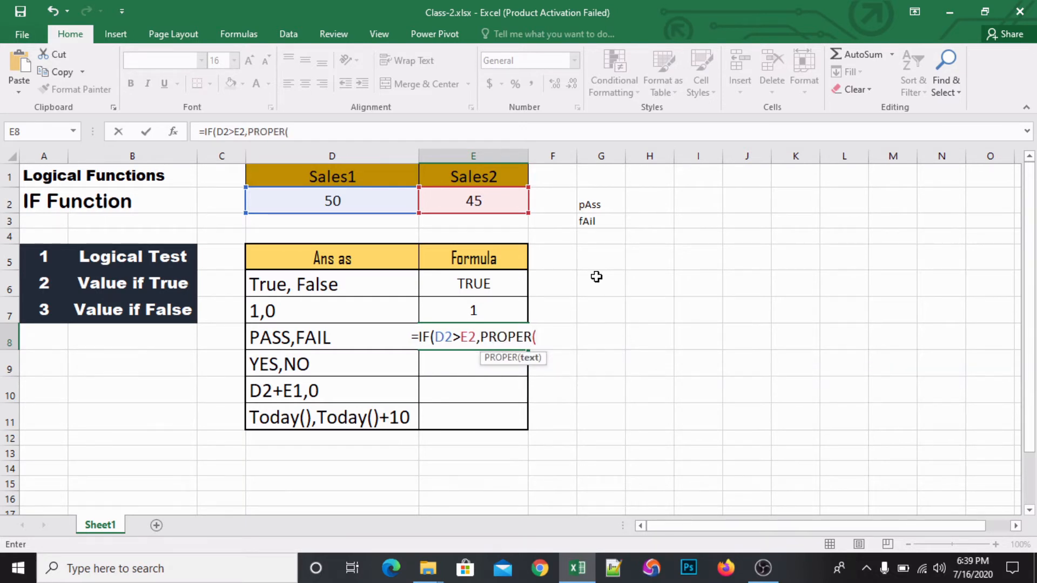
pyautogui.click(600, 202)
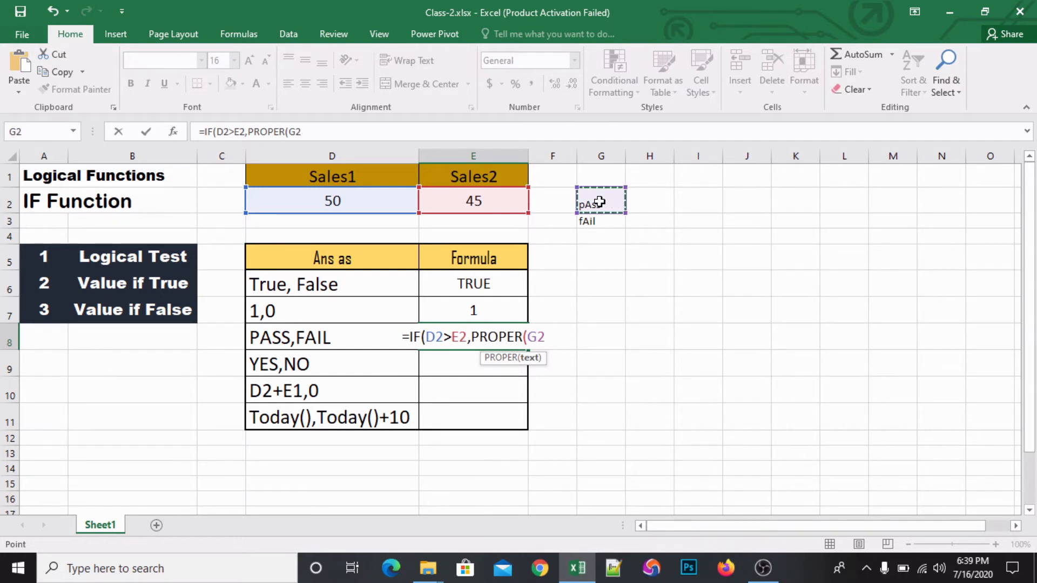
pyautogui.write('(')
pyautogui.press('BackSpace')
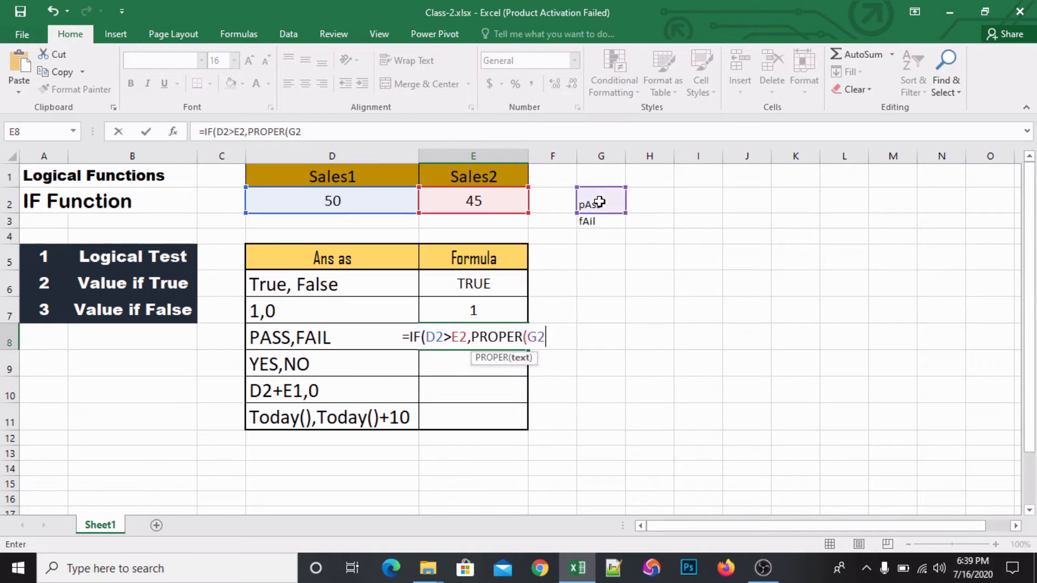
pyautogui.write(')')
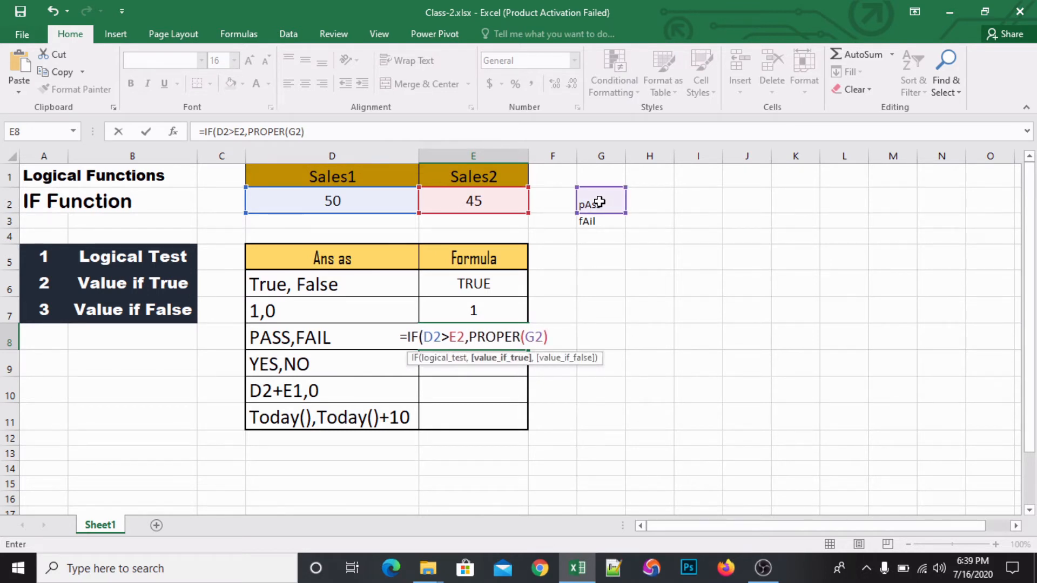
pyautogui.write(',')
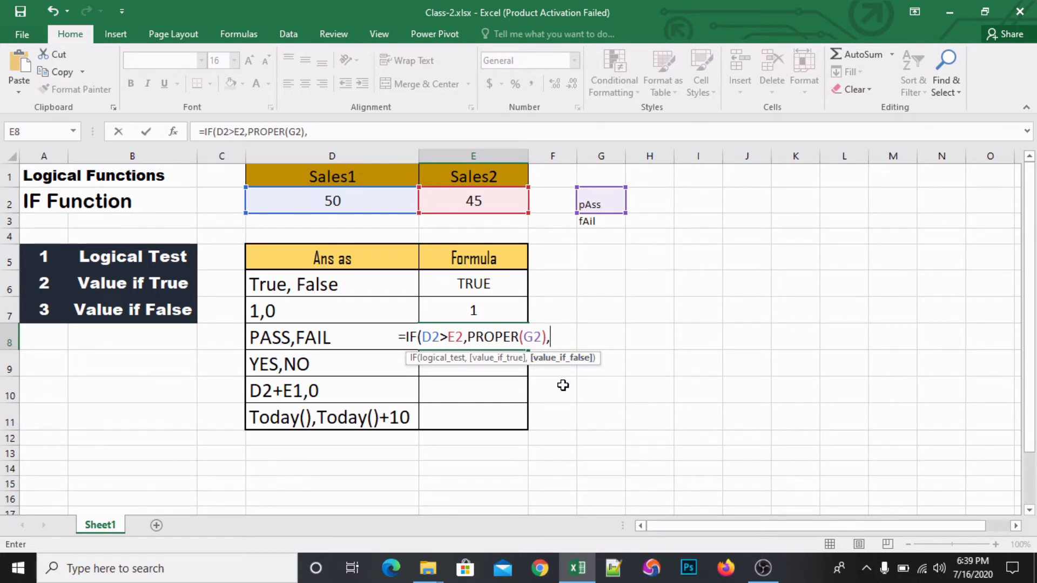
# - Complete the E8 formula with PROPER(G3) as the value if false, accepting the proposed closing-parenthesis correction
pyautogui.write('pro')
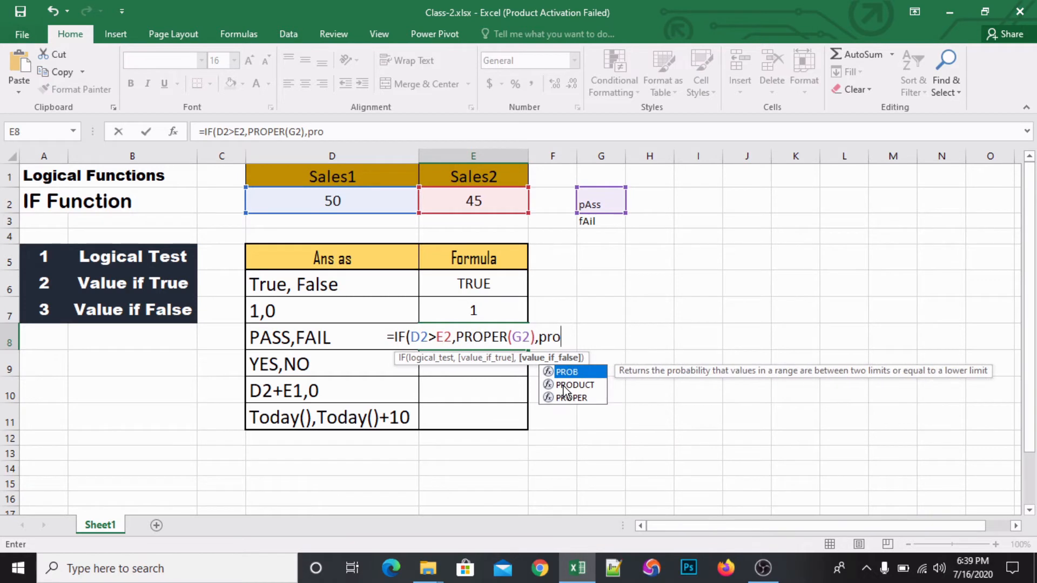
pyautogui.press('Down')
pyautogui.press('Down')
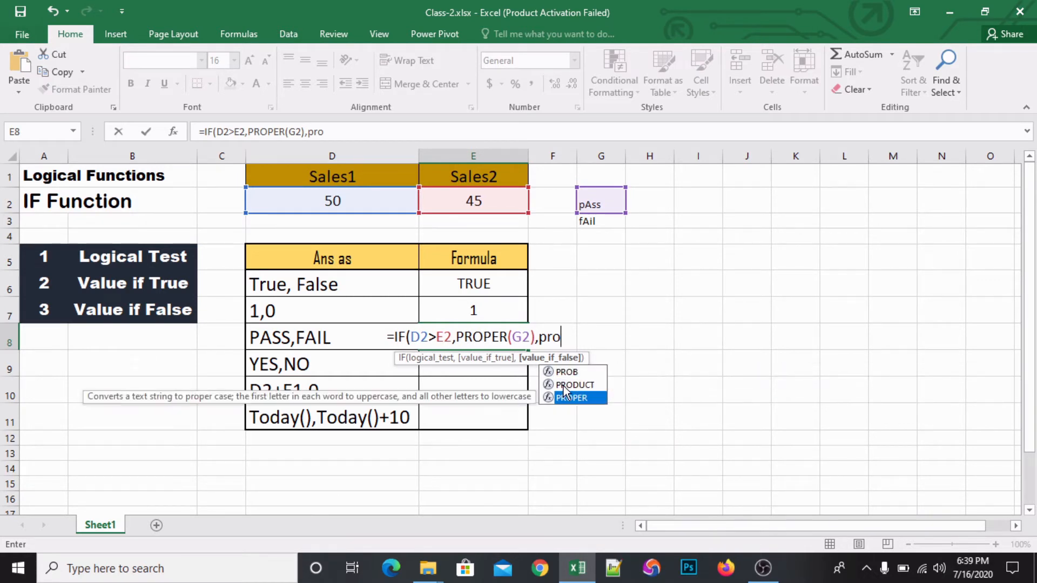
pyautogui.press('Tab')
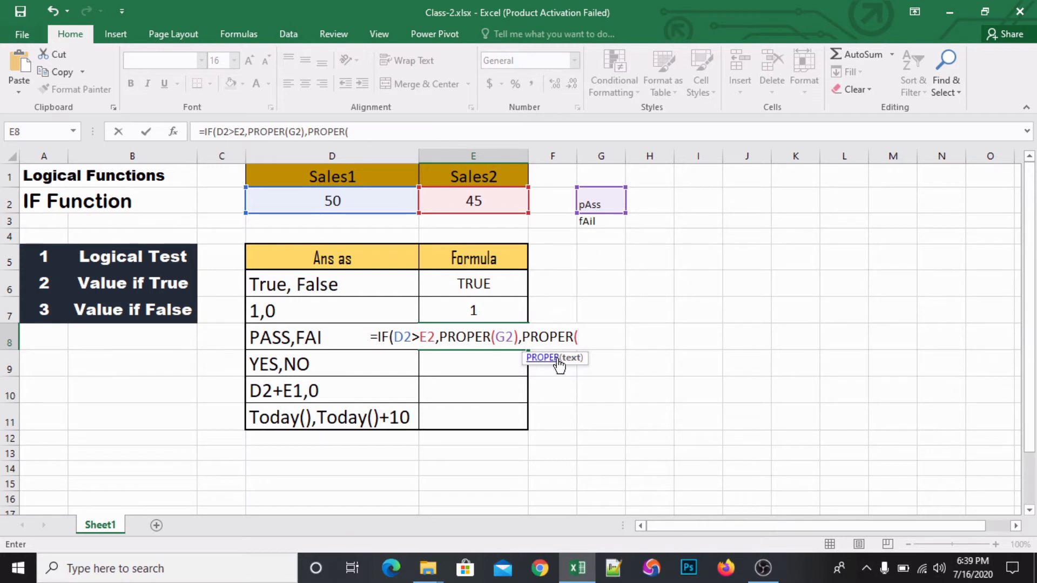
pyautogui.click(598, 224)
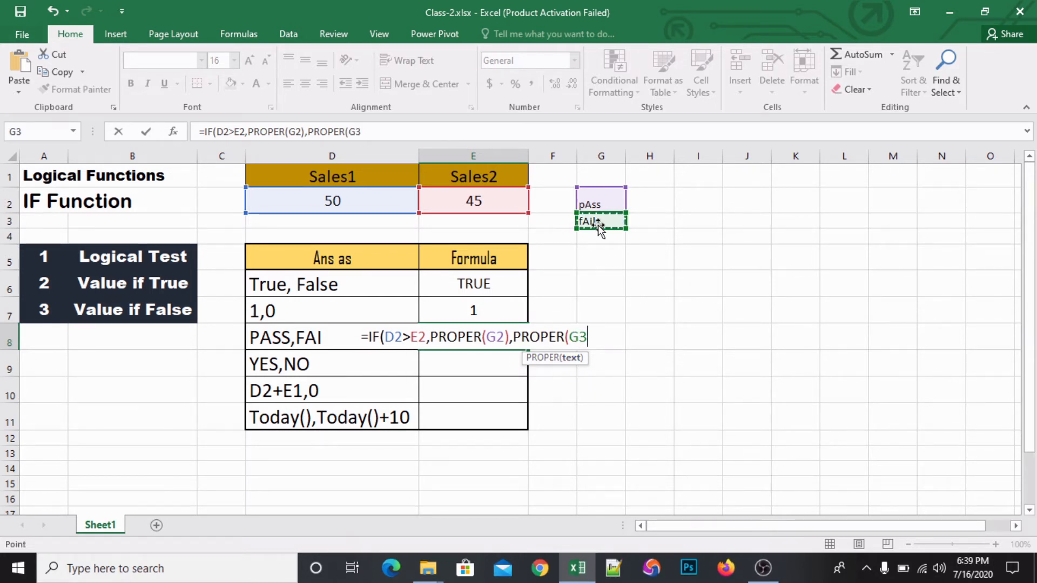
pyautogui.press('Return')
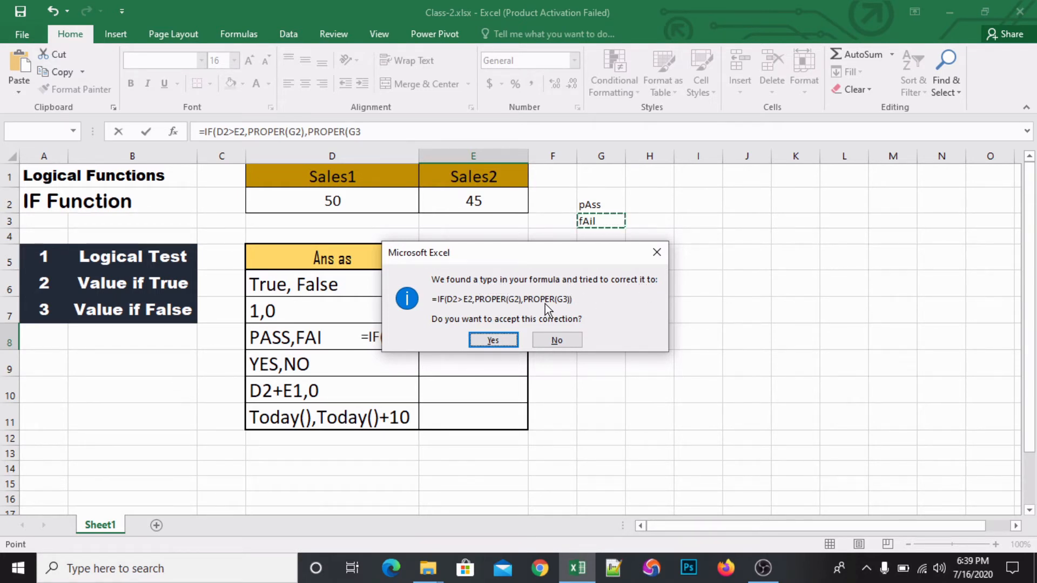
pyautogui.click(493, 340)
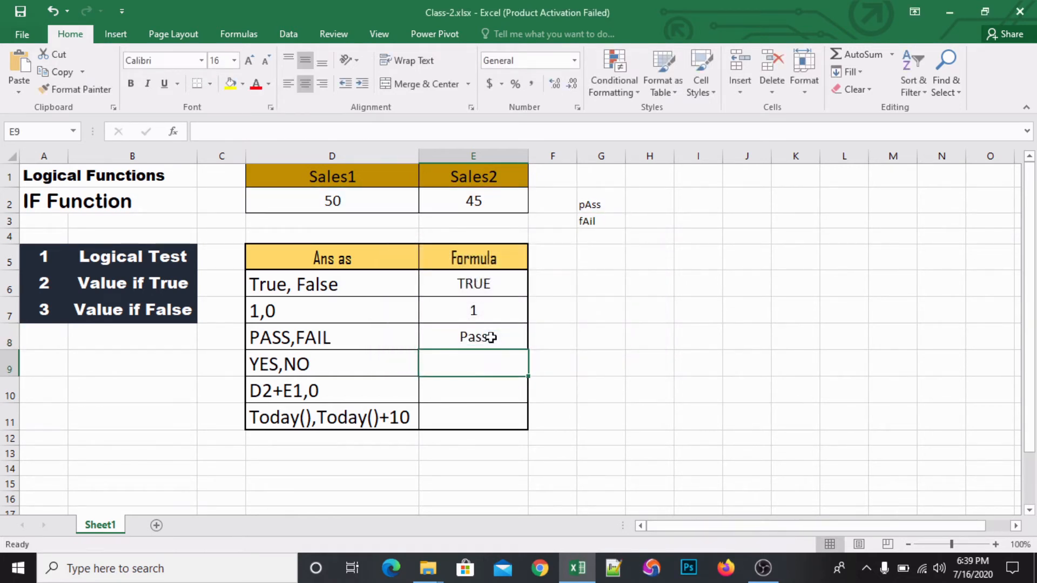
# - Review the PROPER-based IF formula in E8 against the source text in G2
pyautogui.click(468, 334)
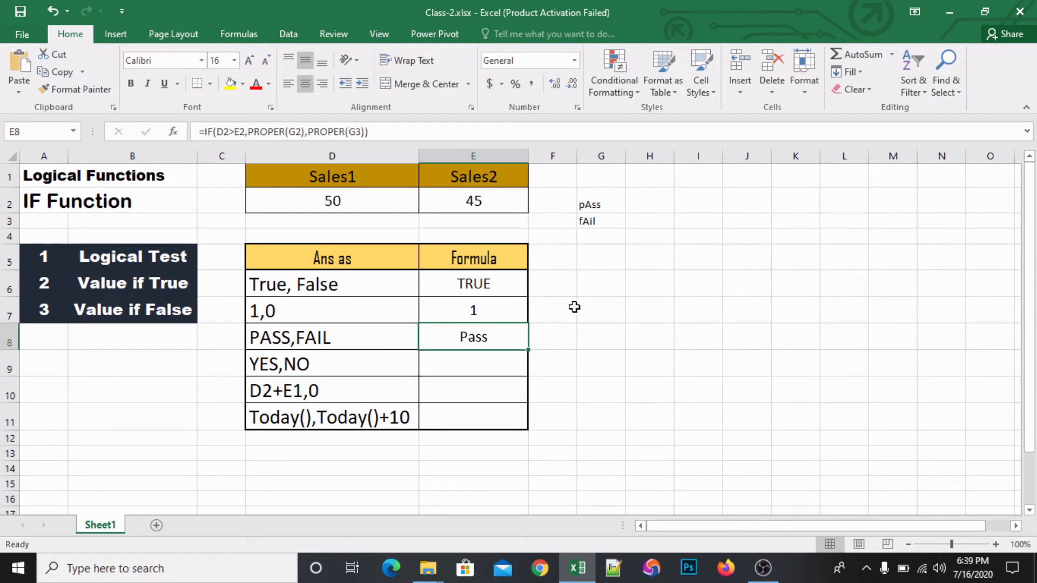
pyautogui.click(602, 205)
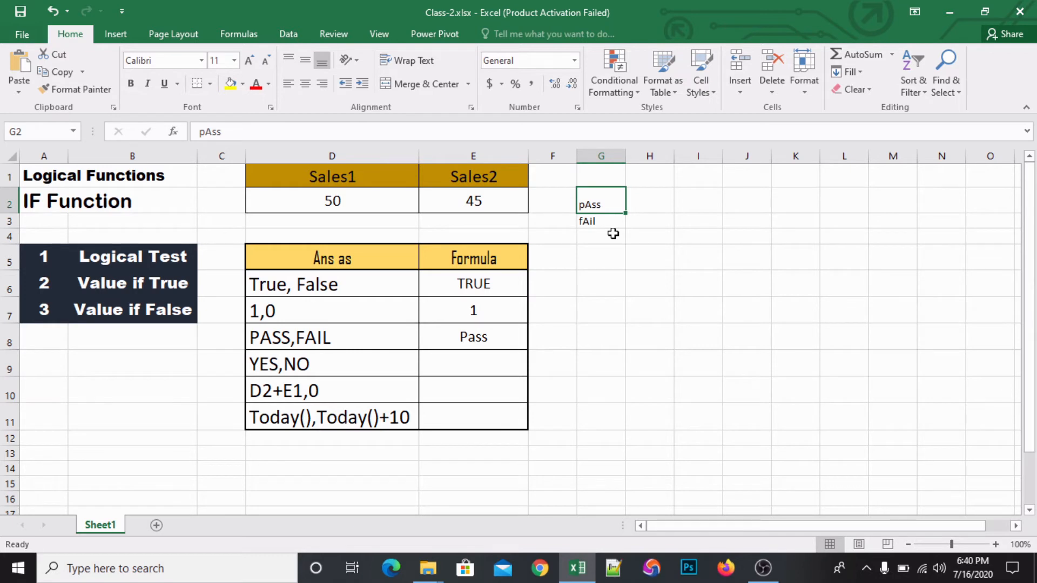
pyautogui.click(477, 337)
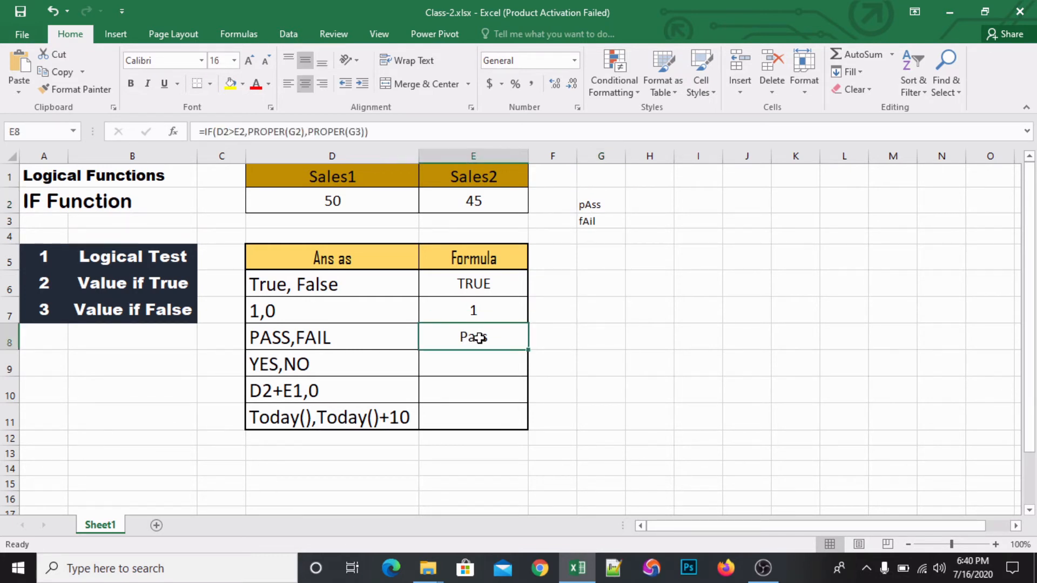
pyautogui.doubleClick(486, 338)
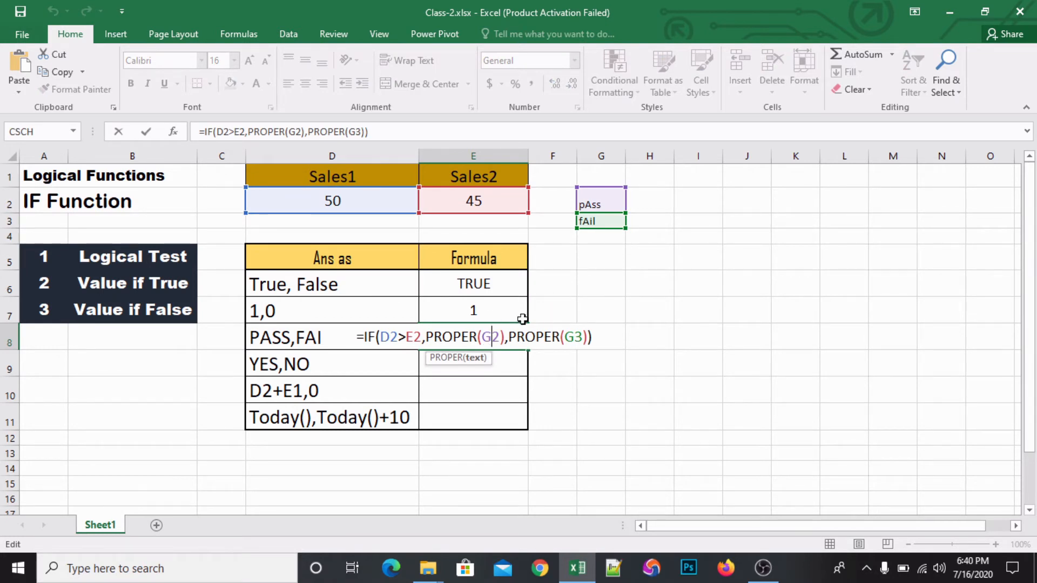
pyautogui.hotkey('ctrl', 'Return')
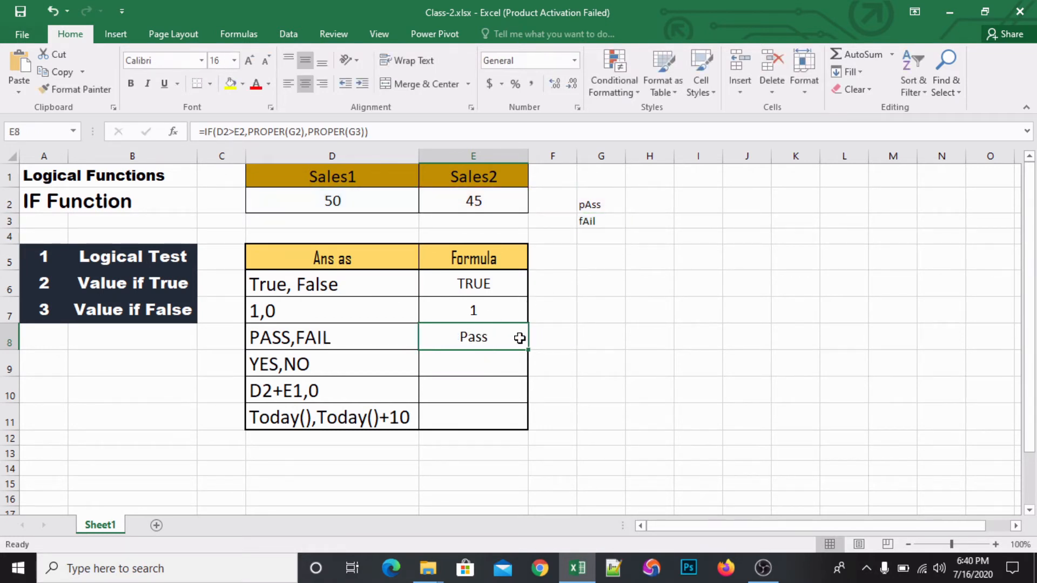
# - Begin an IF formula in cell E9 for the YES,NO row with D2>E2 as the logical test
pyautogui.click(463, 363)
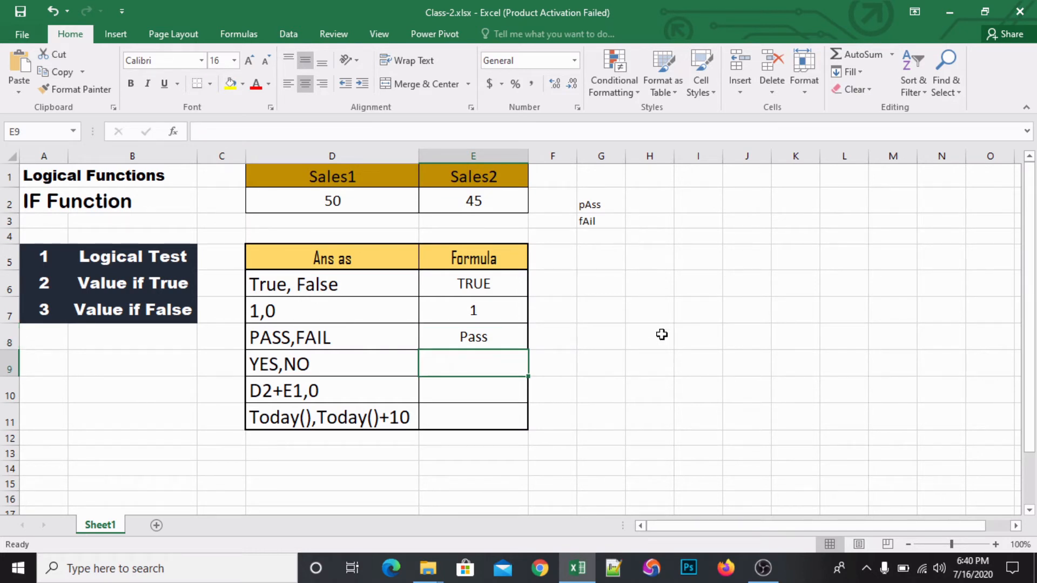
pyautogui.write('=if')
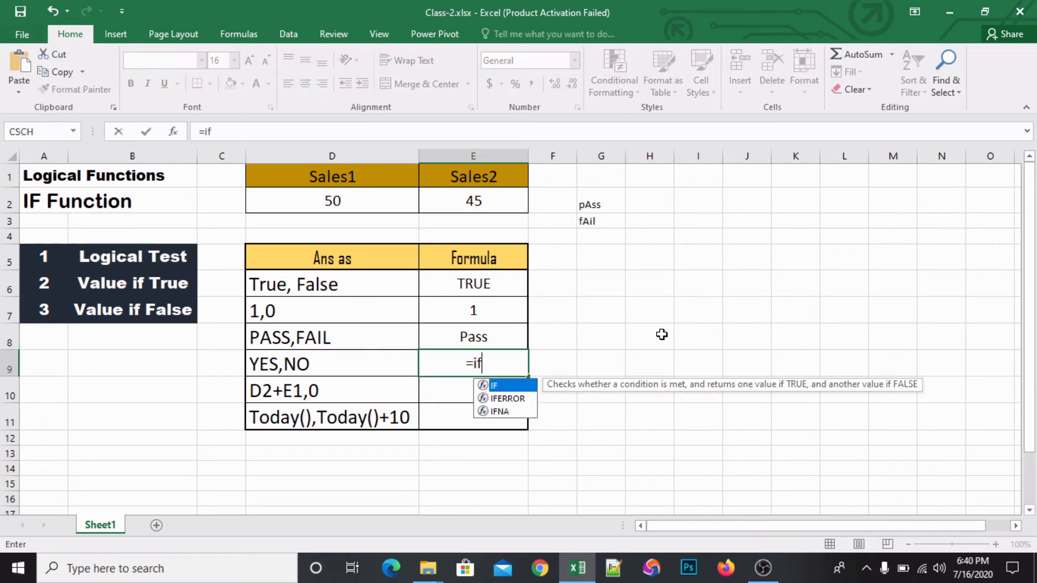
pyautogui.press('Tab')
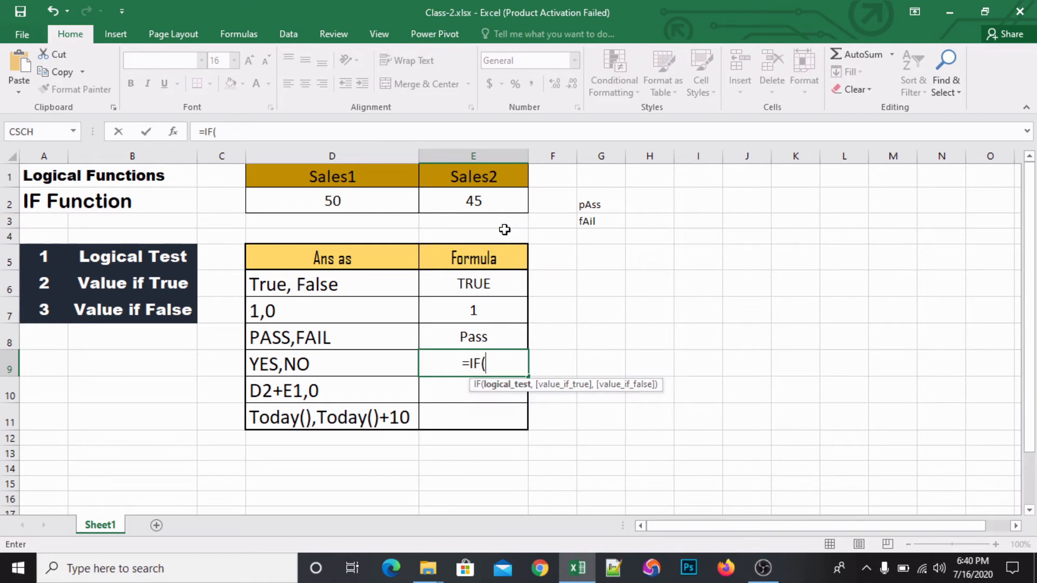
pyautogui.click(352, 196)
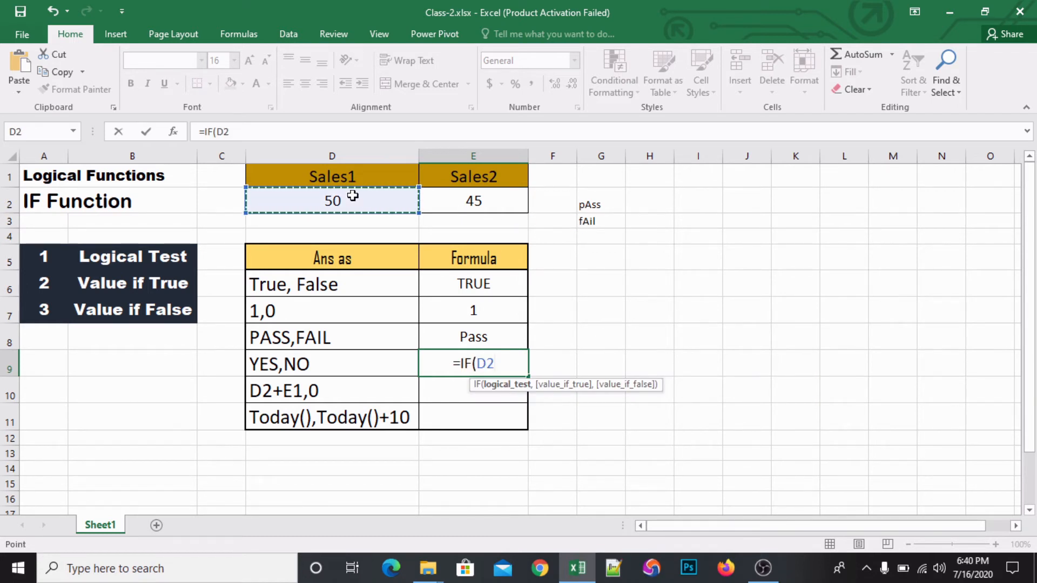
pyautogui.write('>')
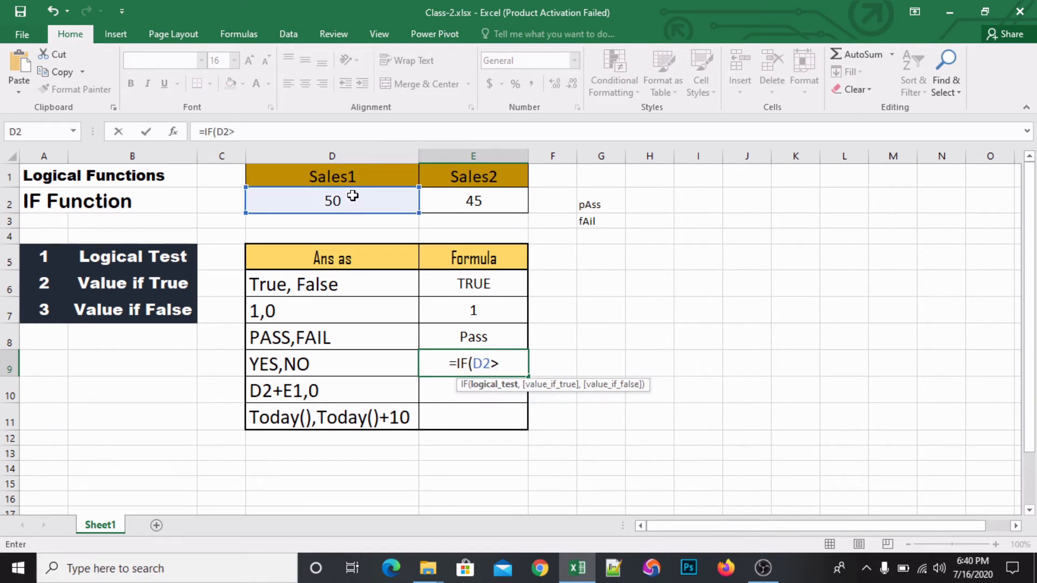
pyautogui.click(481, 201)
pyautogui.write(',')
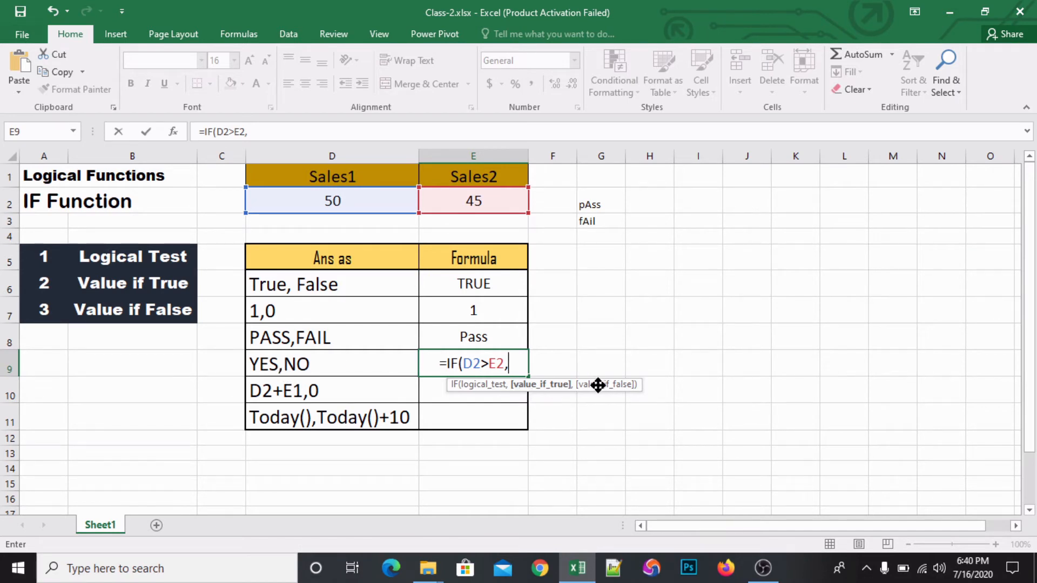
# - Complete the E9 formula with "Yes" as the value if true and "No" as the value if false
pyautogui.write('"')
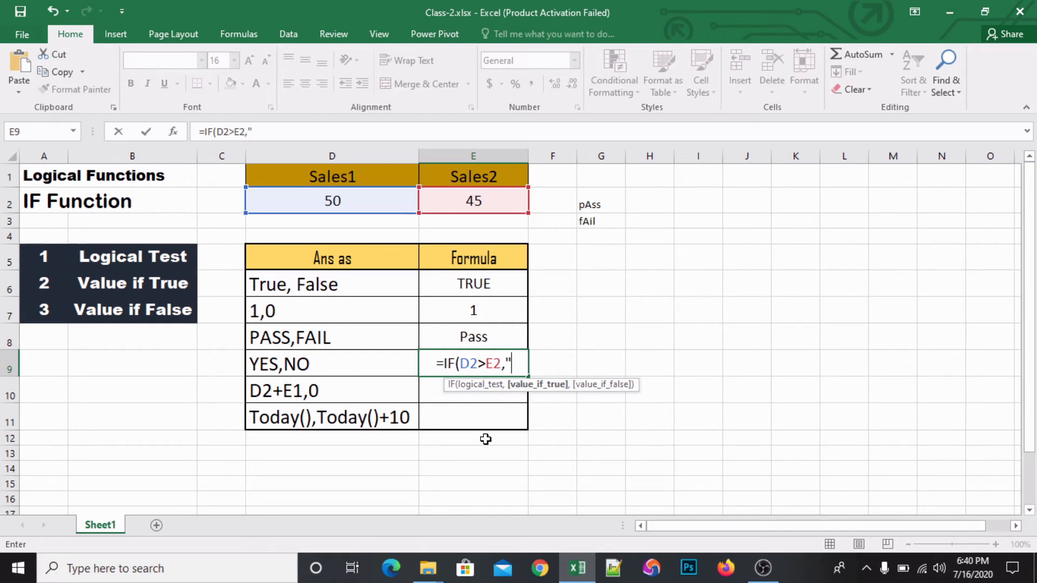
pyautogui.write('Y')
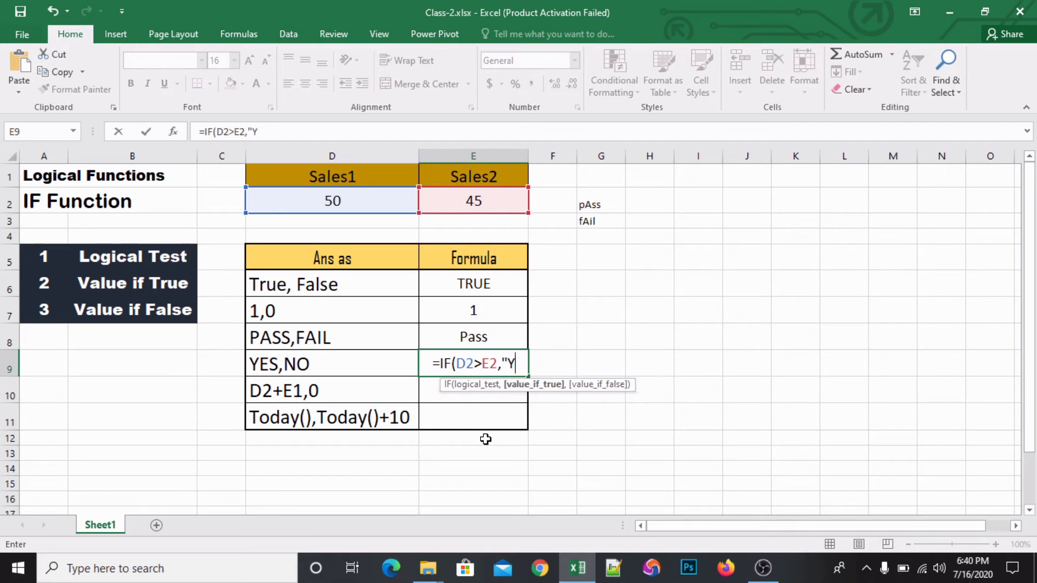
pyautogui.write('es"')
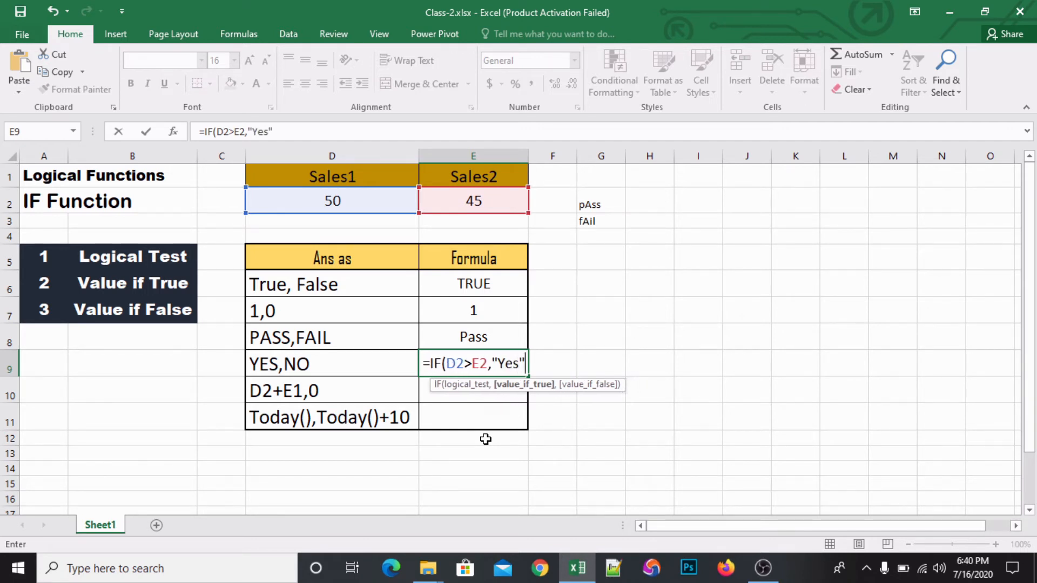
pyautogui.write(',')
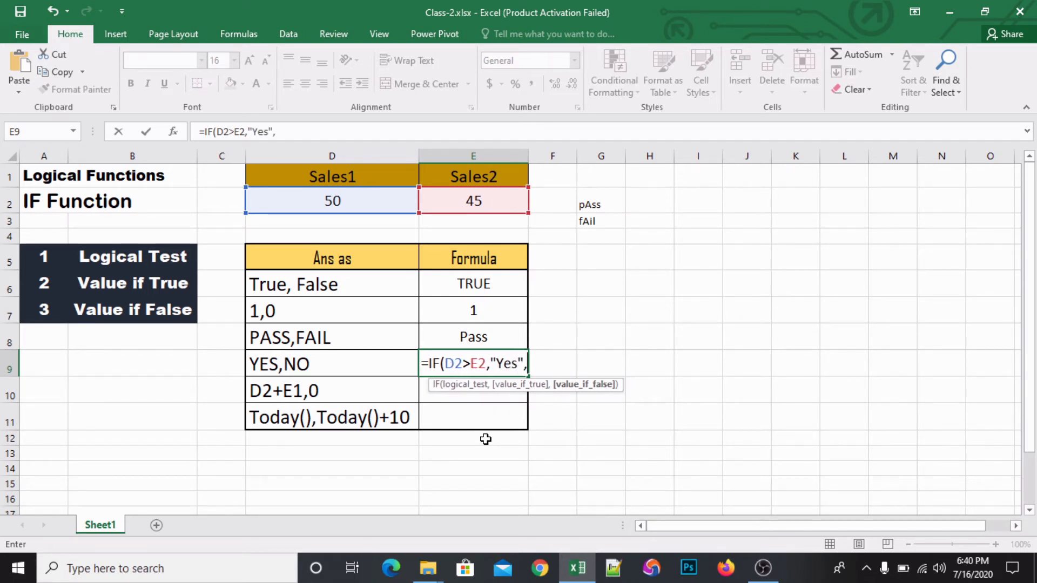
pyautogui.write('"')
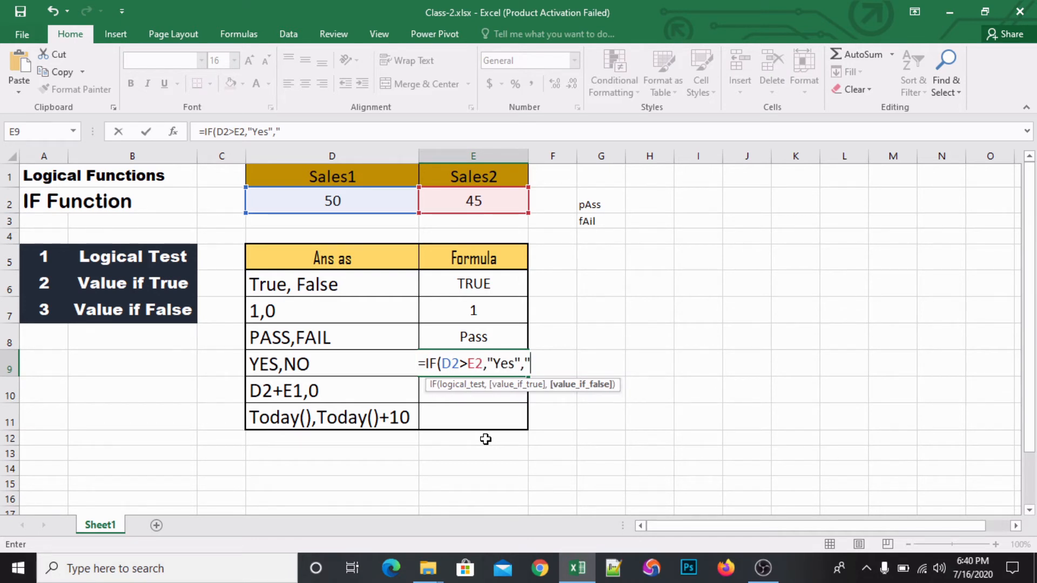
pyautogui.write('No"')
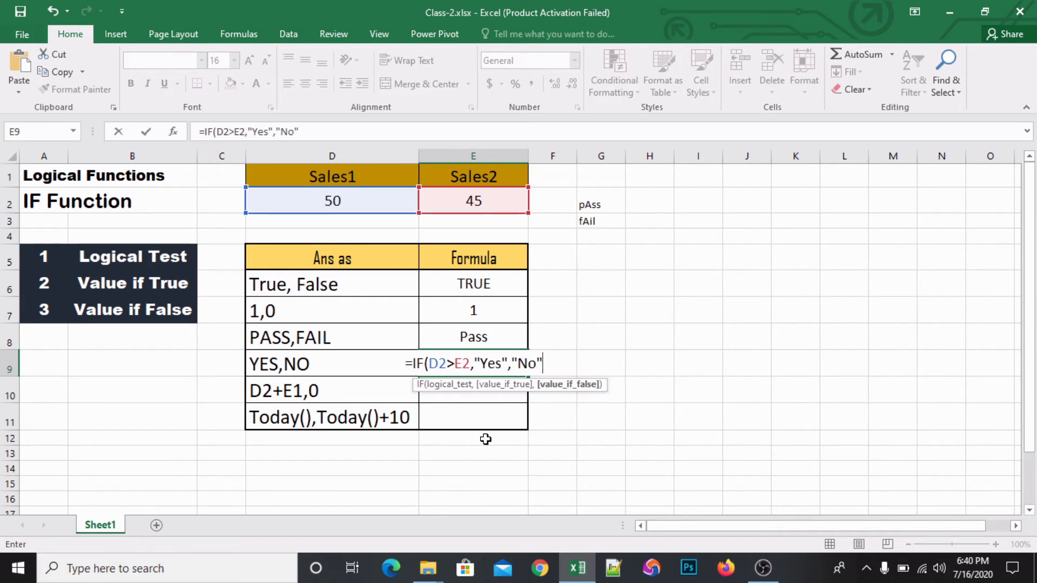
pyautogui.press('Return')
# - Review the IF formula in E9 against the Sales1 and Sales2 values in D2 and E2
pyautogui.click(473, 360)
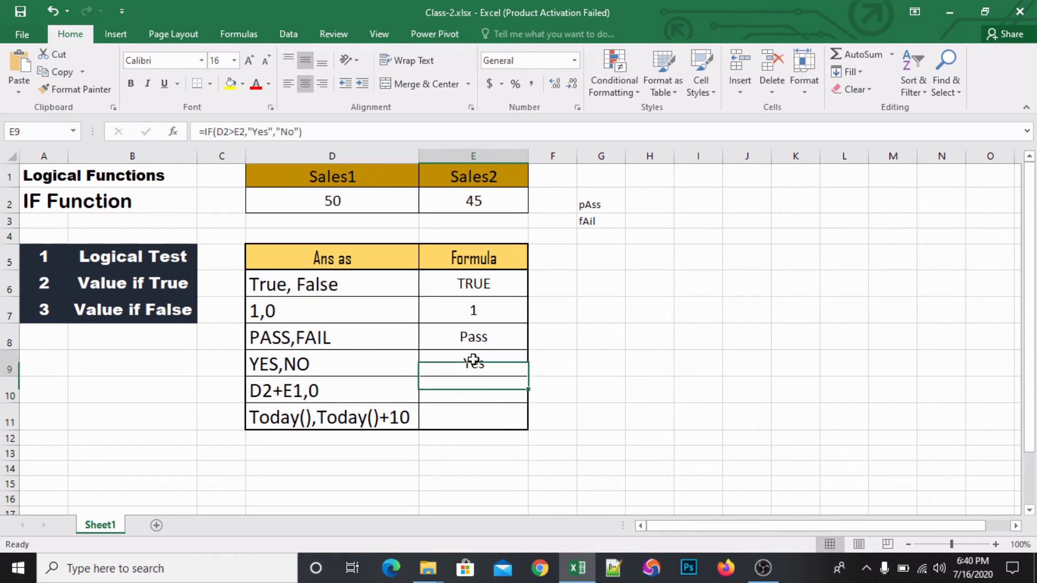
pyautogui.click(350, 195)
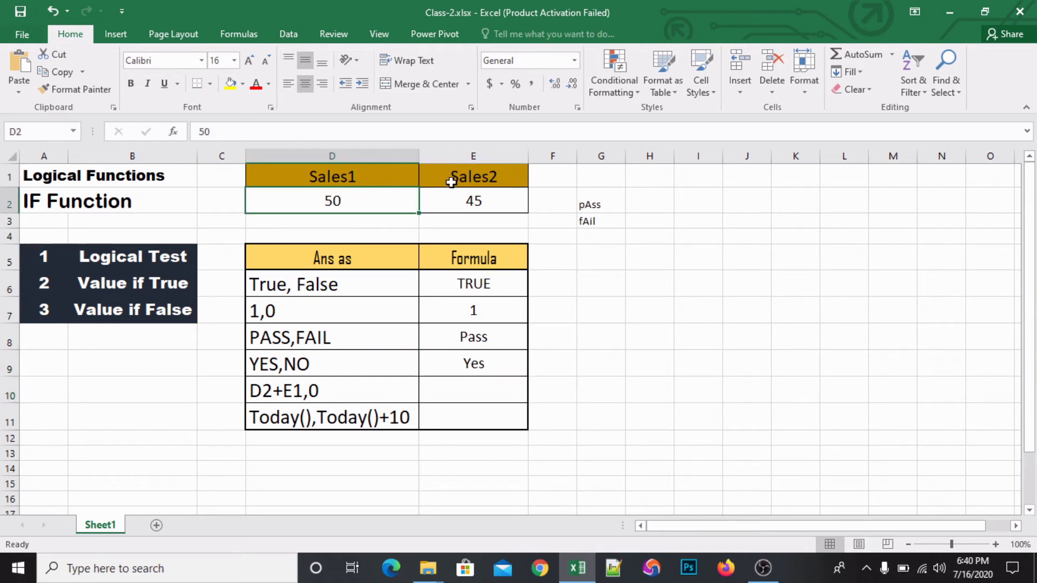
pyautogui.click(472, 193)
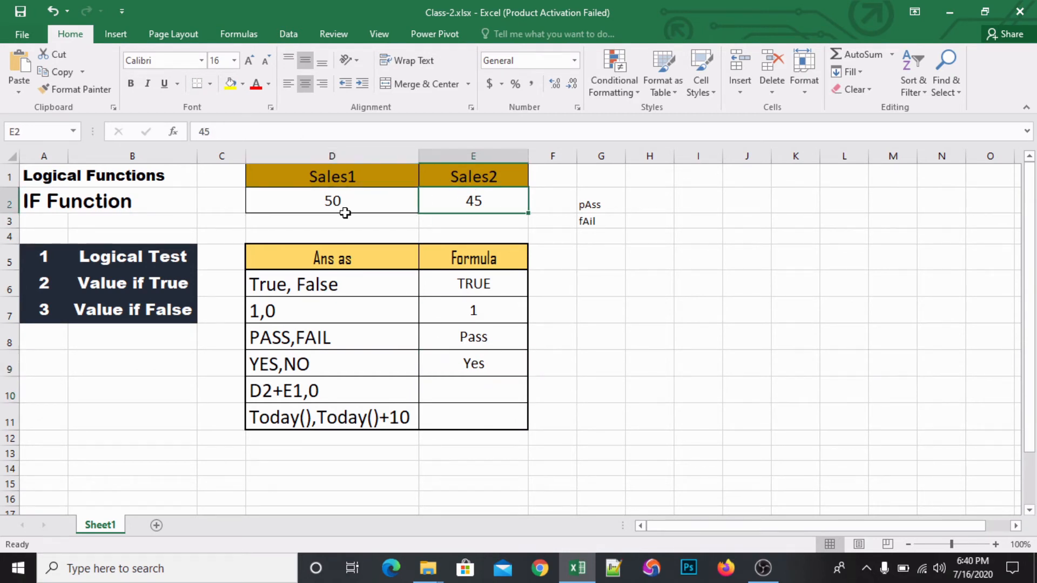
pyautogui.click(465, 365)
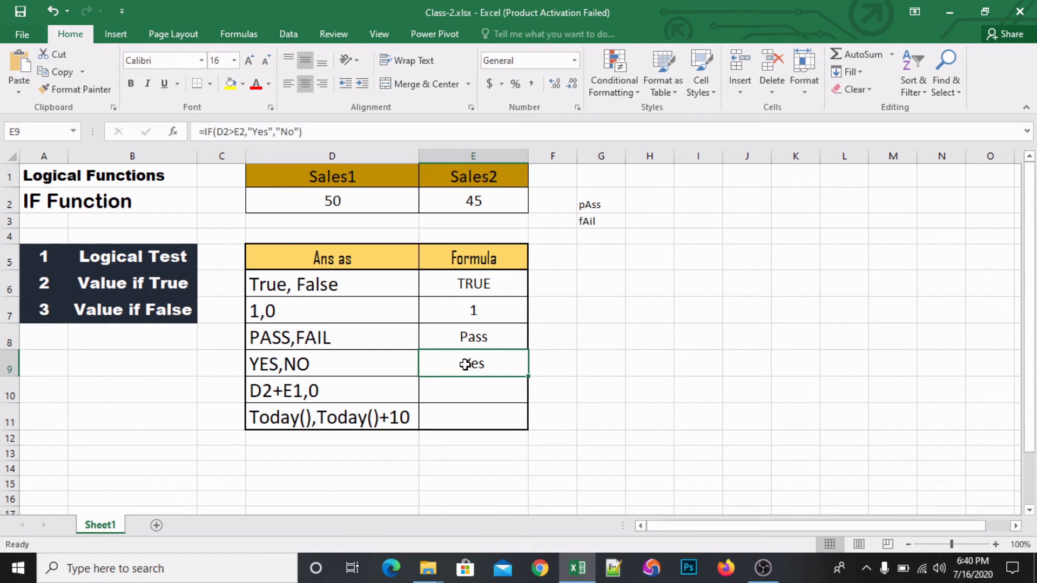
pyautogui.doubleClick(493, 363)
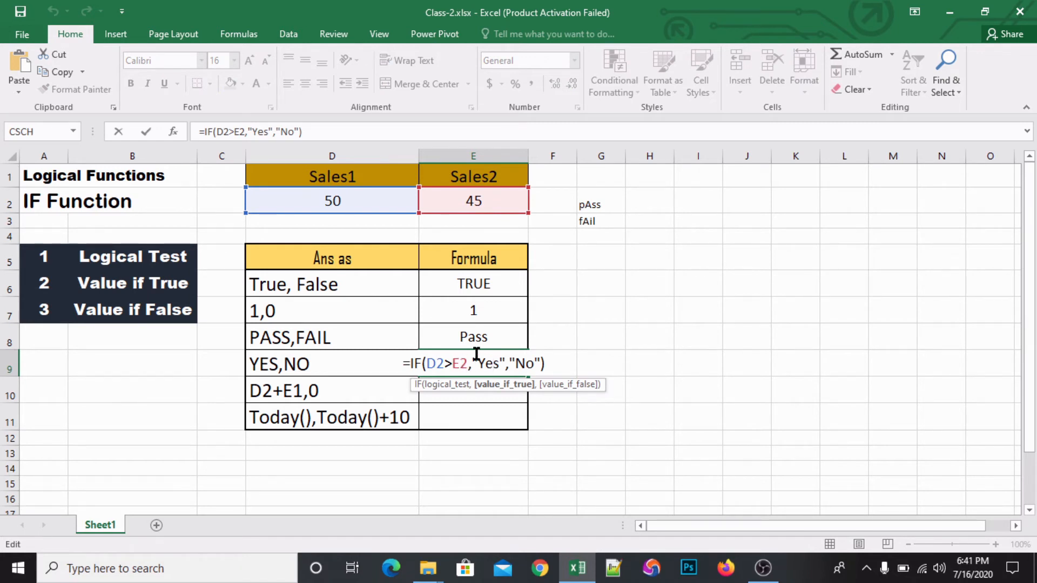
pyautogui.press('Escape')
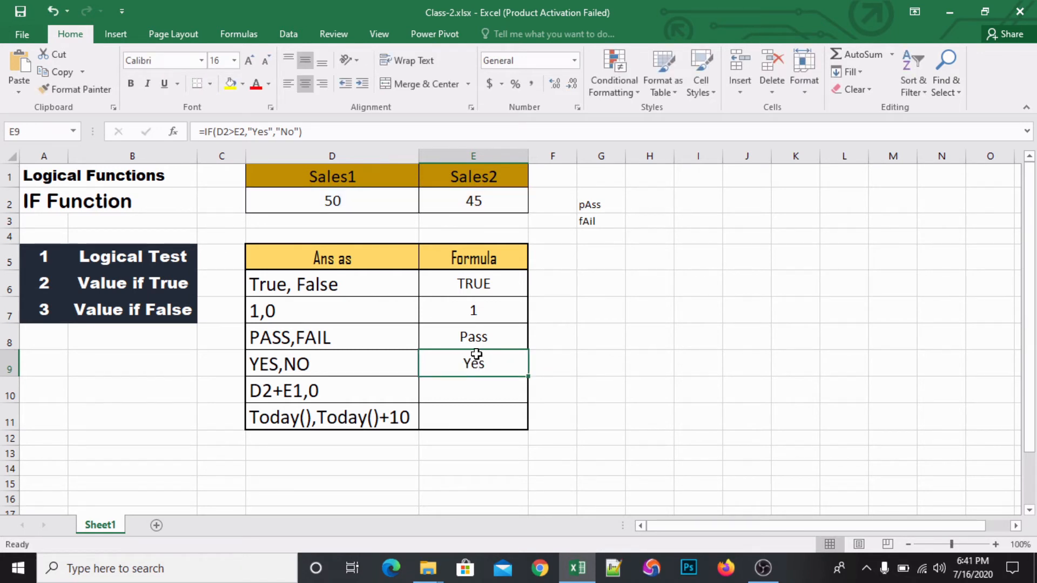
# - Test the IF formulas by setting the Sales1 value in D2 to 20, and undo that change
pyautogui.click(344, 197)
pyautogui.write('20')
pyautogui.press('Return')
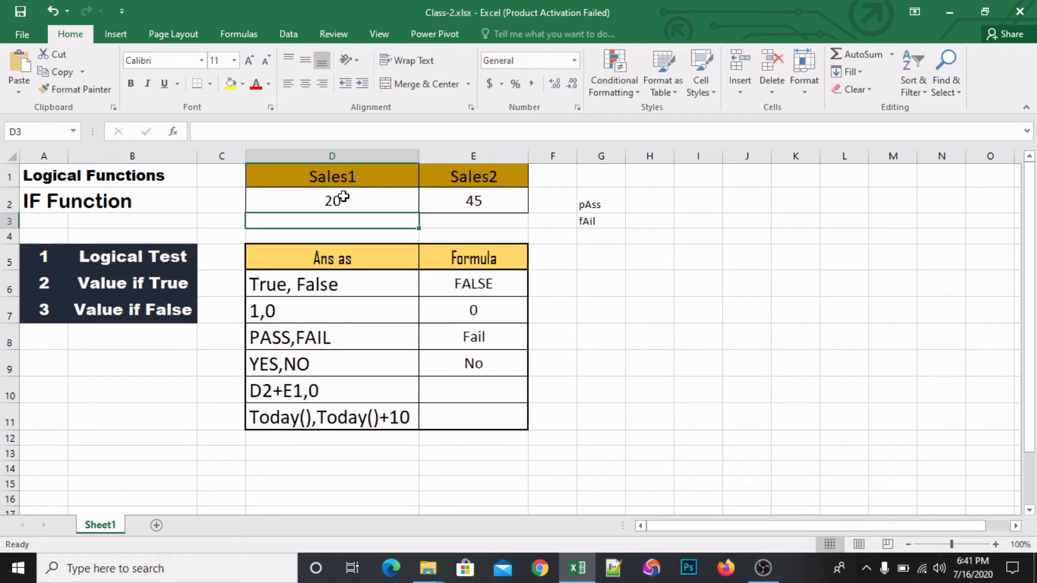
pyautogui.hotkey('ctrl', 'z')
# - Begin an IF formula in cell E10 for the D2+E1,0 row with D2>E2 as the logical test
pyautogui.click(458, 398)
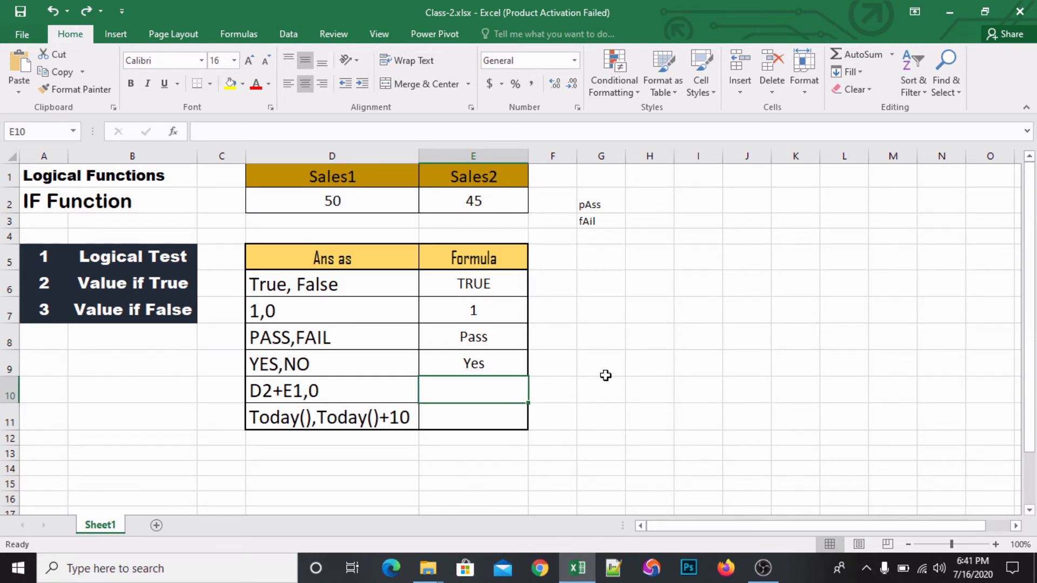
pyautogui.write('=i')
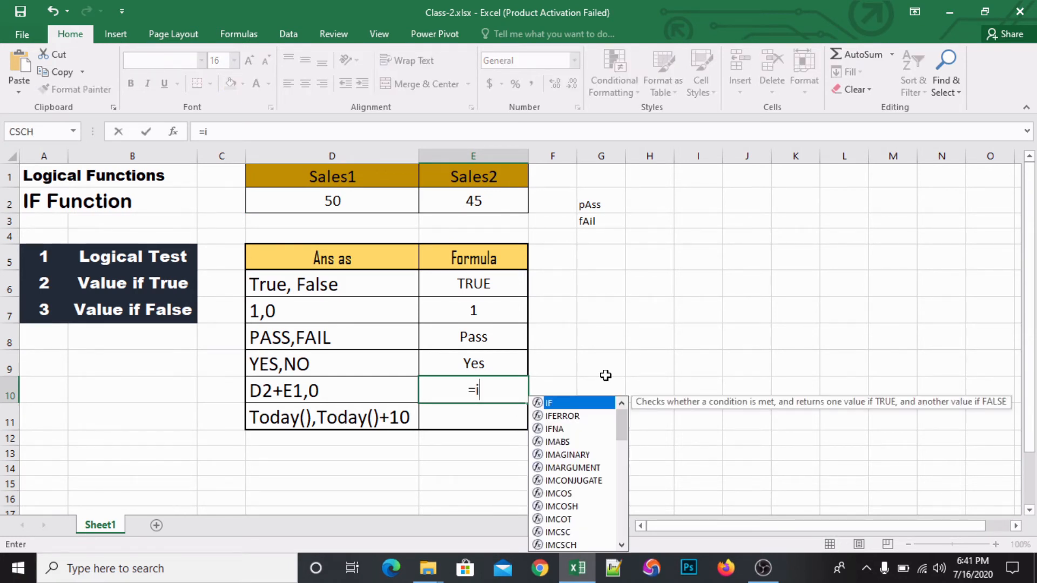
pyautogui.write('f')
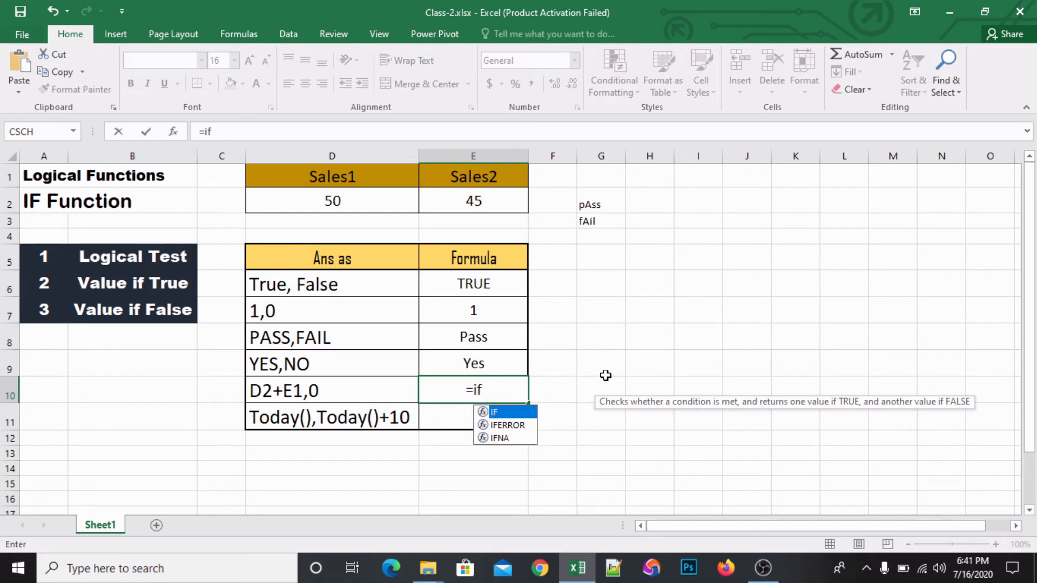
pyautogui.press('Tab')
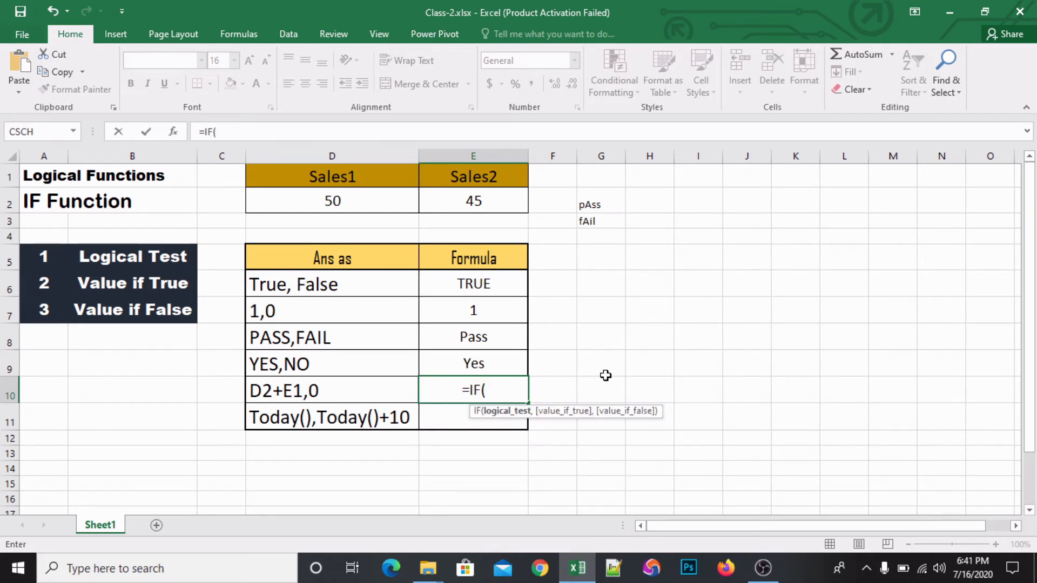
pyautogui.click(381, 206)
pyautogui.write('>')
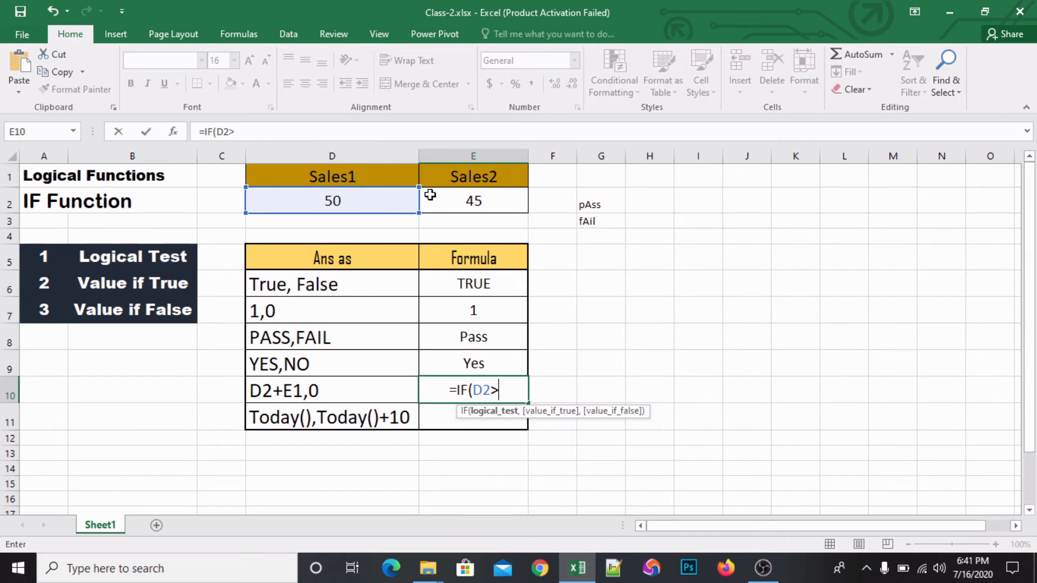
pyautogui.click(480, 202)
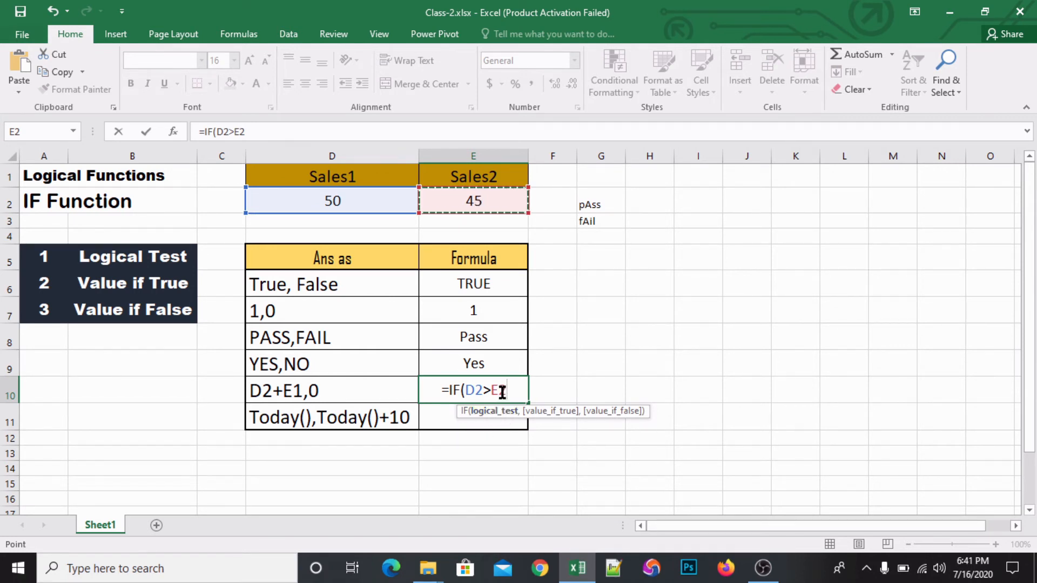
pyautogui.write(',')
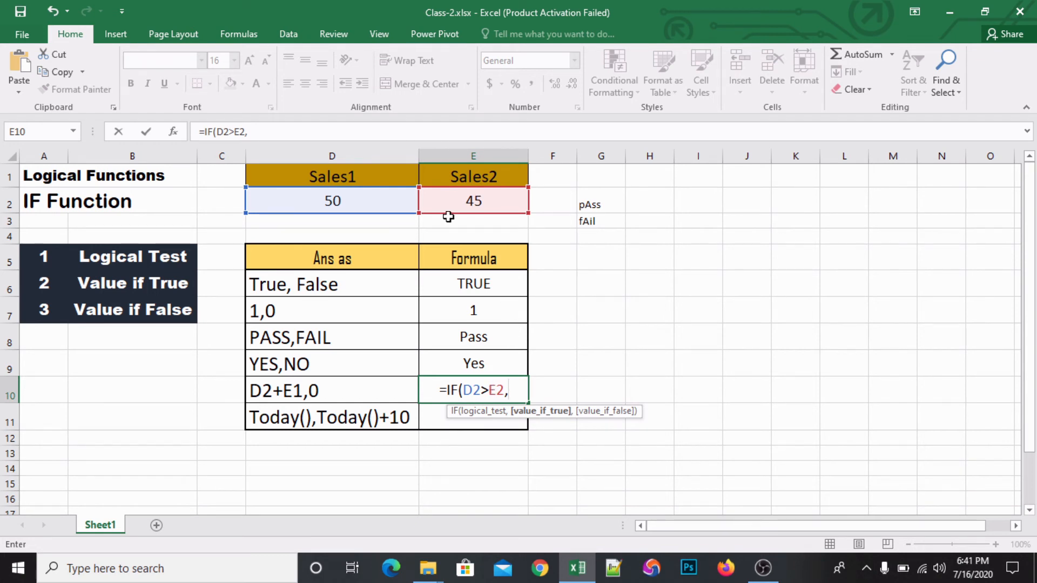
# - Complete the E10 formula with D2+E2 as the value if true and "0" as the value if false
pyautogui.click(360, 203)
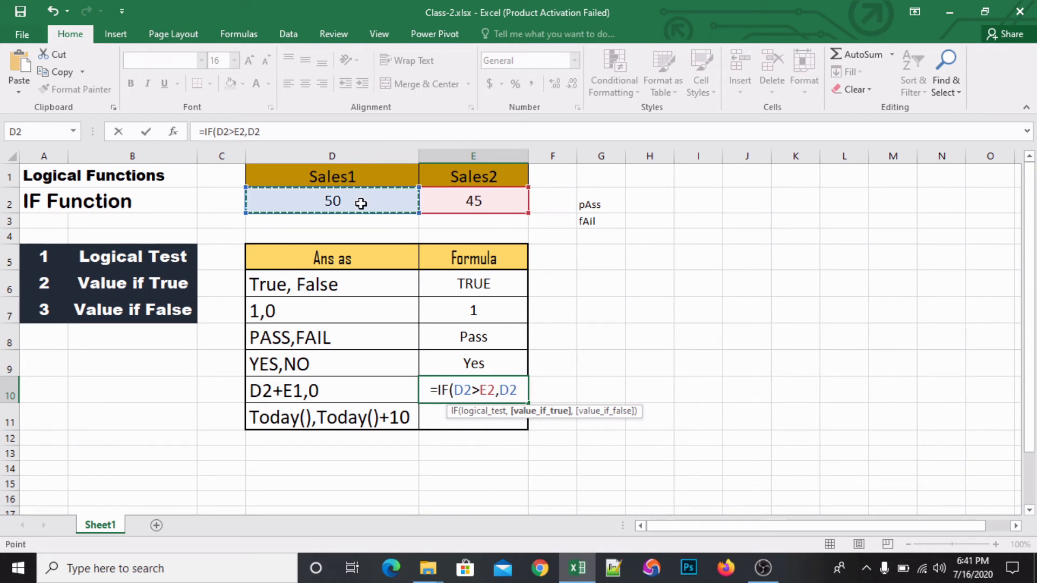
pyautogui.write('+')
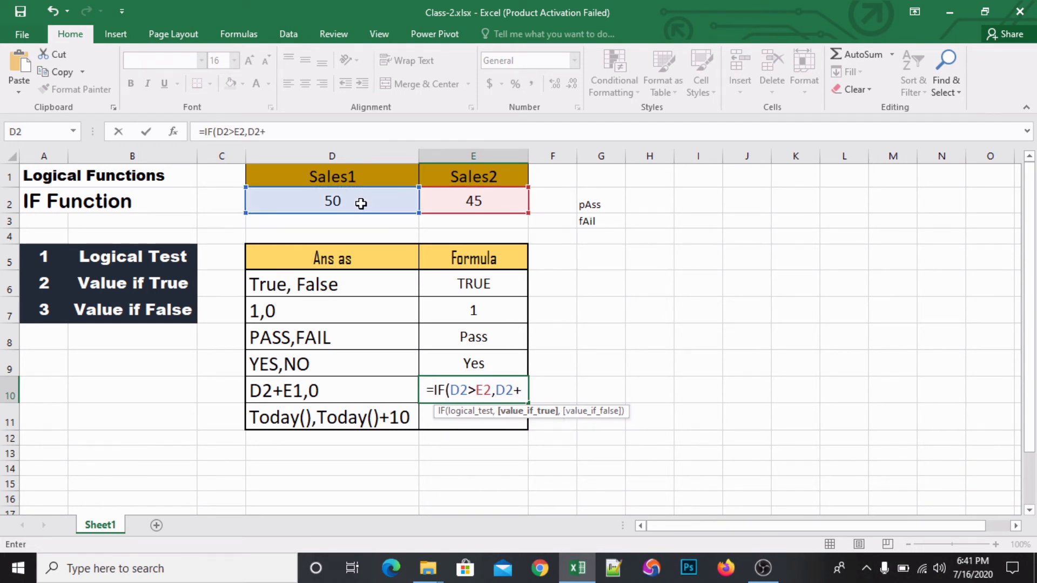
pyautogui.click(495, 199)
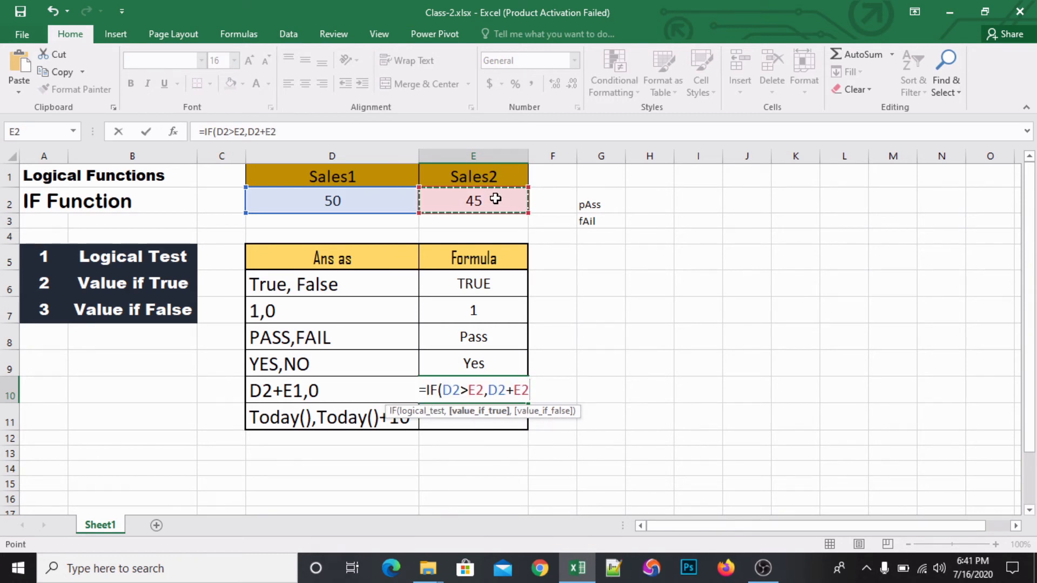
pyautogui.write(',')
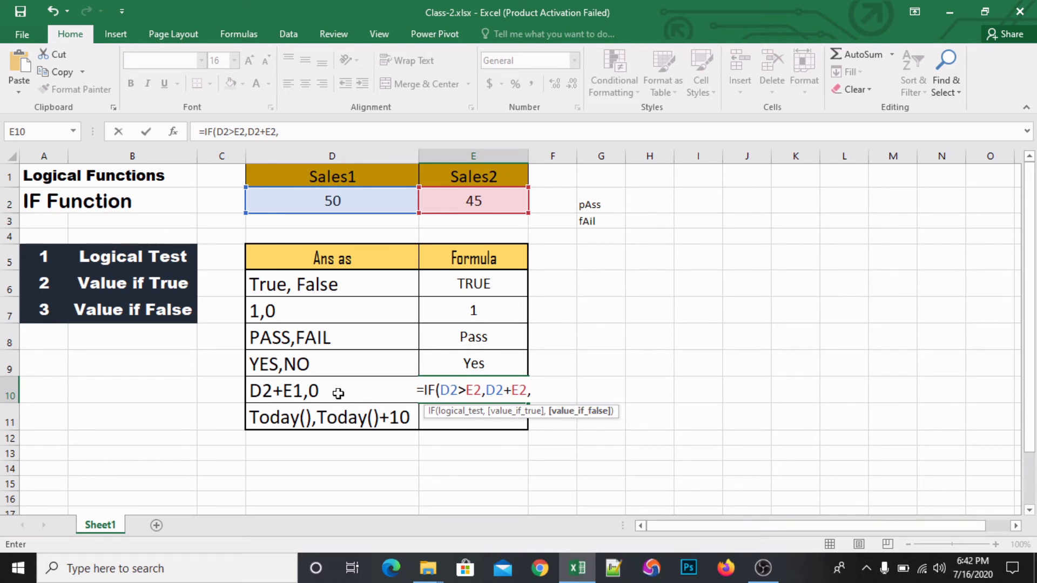
pyautogui.write('"0')
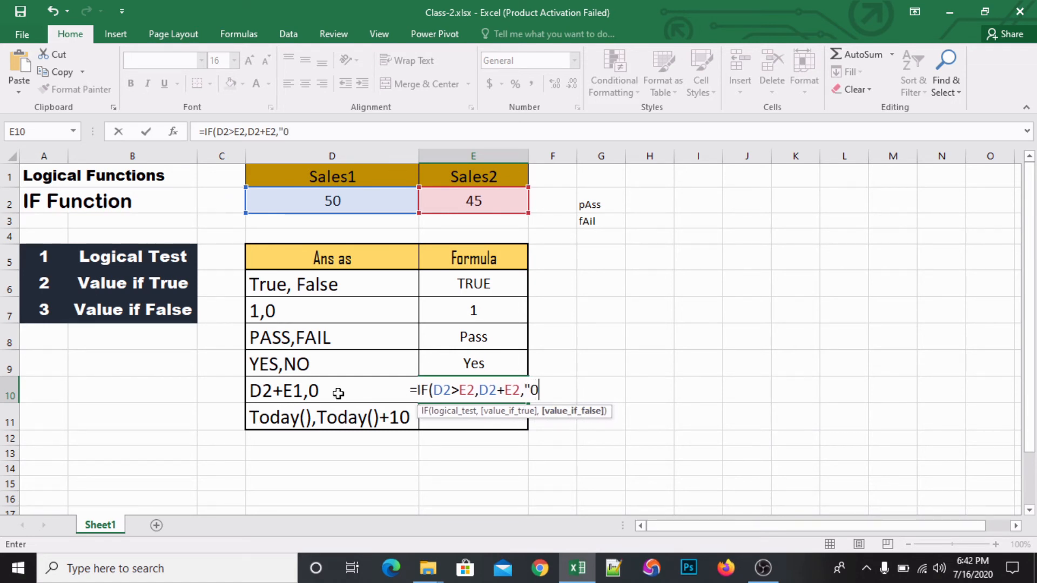
pyautogui.write('"')
pyautogui.press('Return')
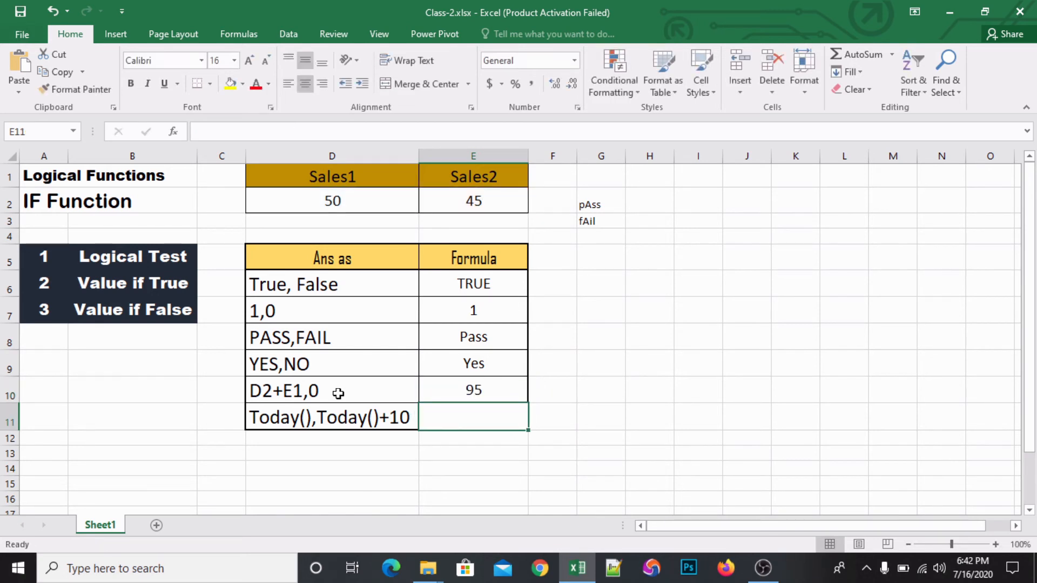
# - Check the E10 result against the Sales1 and Sales2 values in D2:E2
pyautogui.click(496, 370)
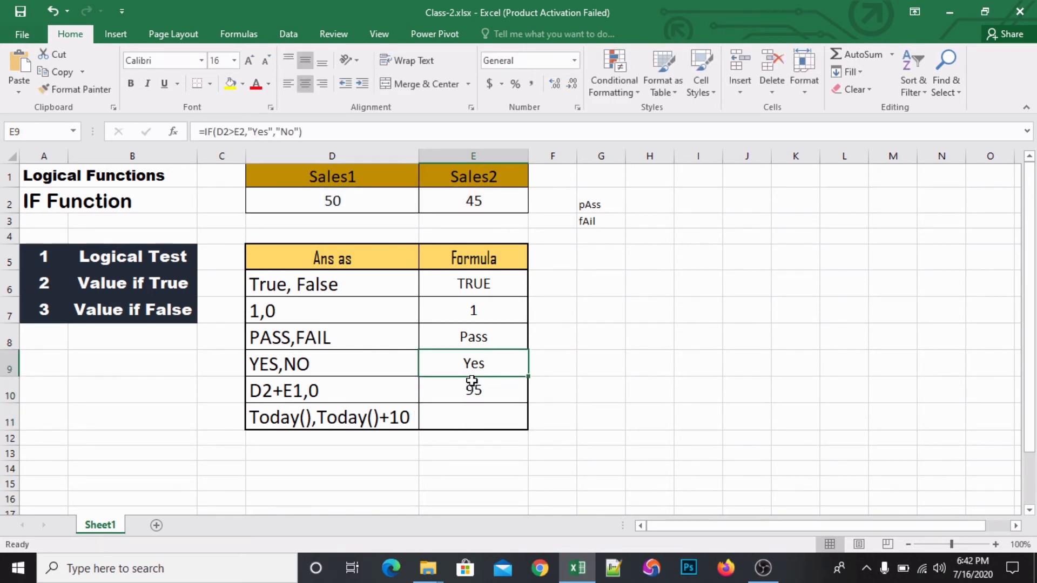
pyautogui.moveTo(342, 204); pyautogui.dragTo(459, 193)
pyautogui.click(460, 193)
# - Test the E10 formula's false case by setting Sales1 in D2 to 3, and undo that change
pyautogui.click(323, 203)
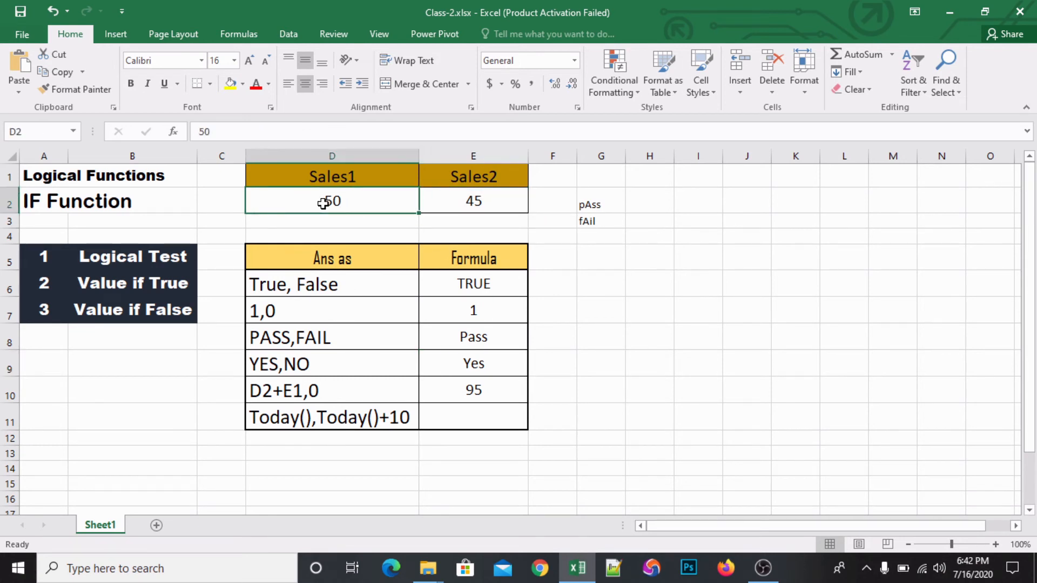
pyautogui.write('3')
pyautogui.press('Return')
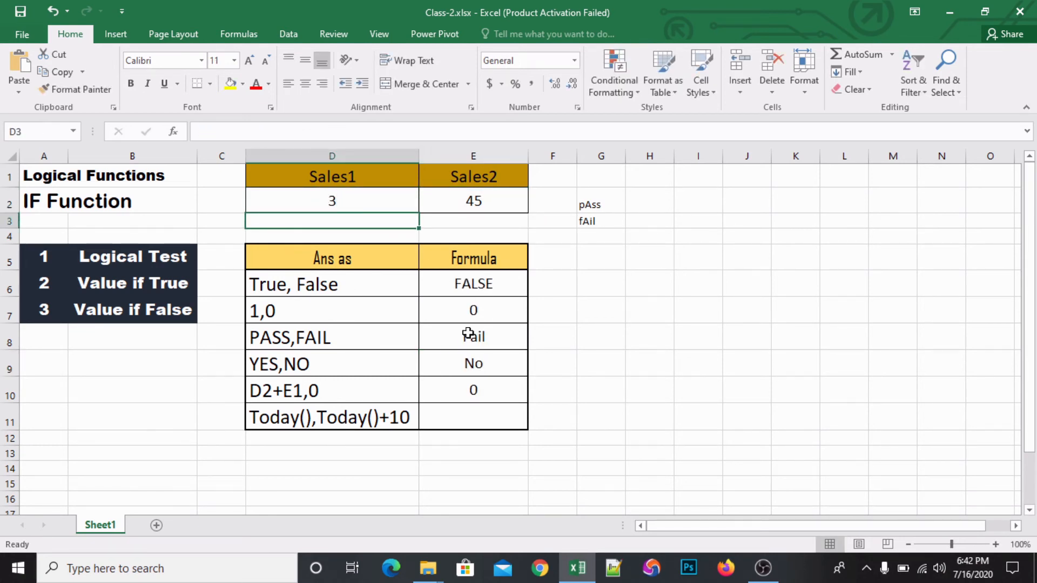
pyautogui.click(470, 389)
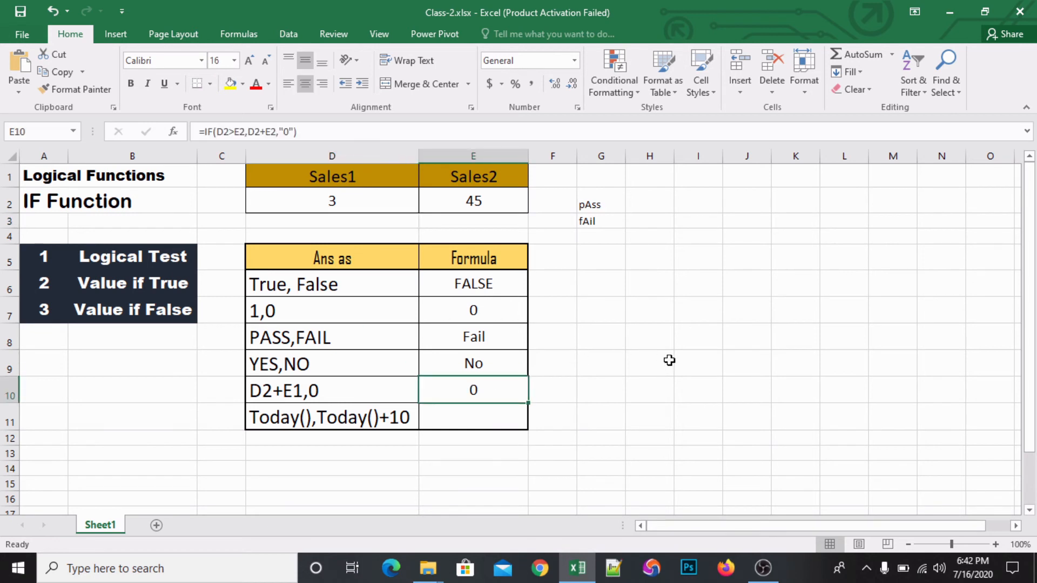
pyautogui.hotkey('ctrl', 'z')
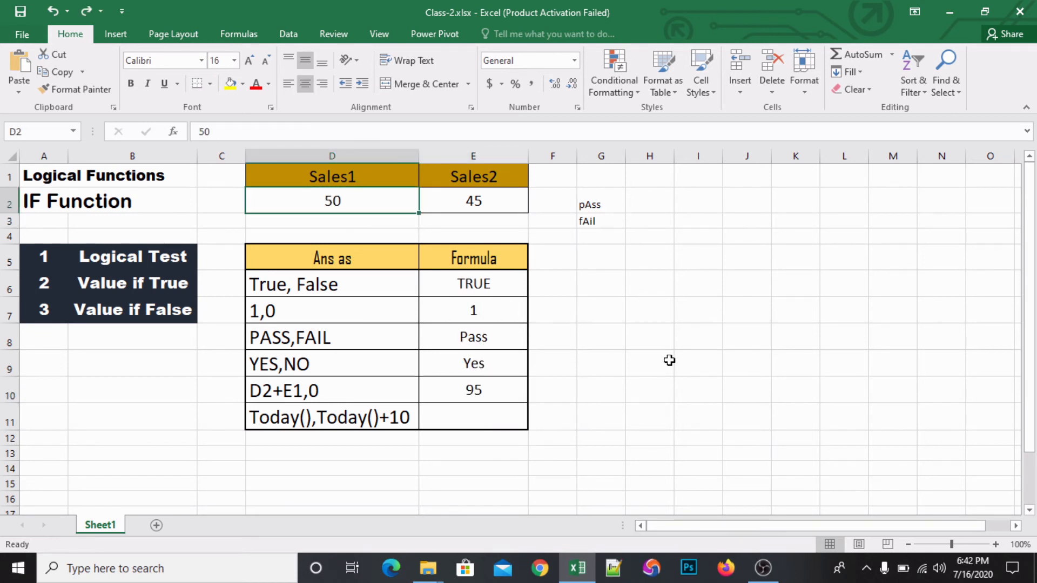
# - Begin an IF formula in cell E11 for the Today(),Today()+10 row with D2>E2 as the logical test
pyautogui.click(486, 411)
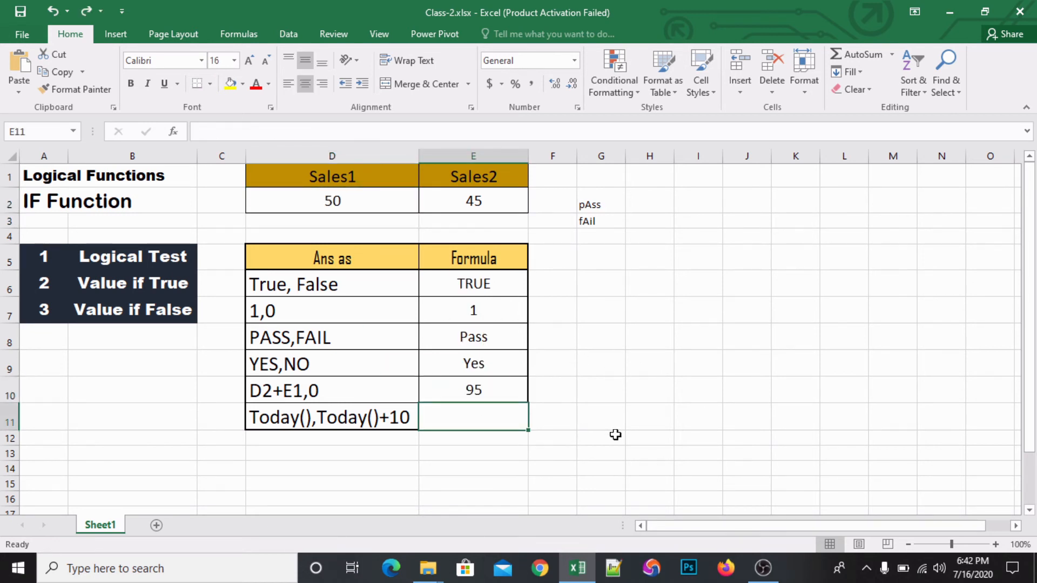
pyautogui.write('=')
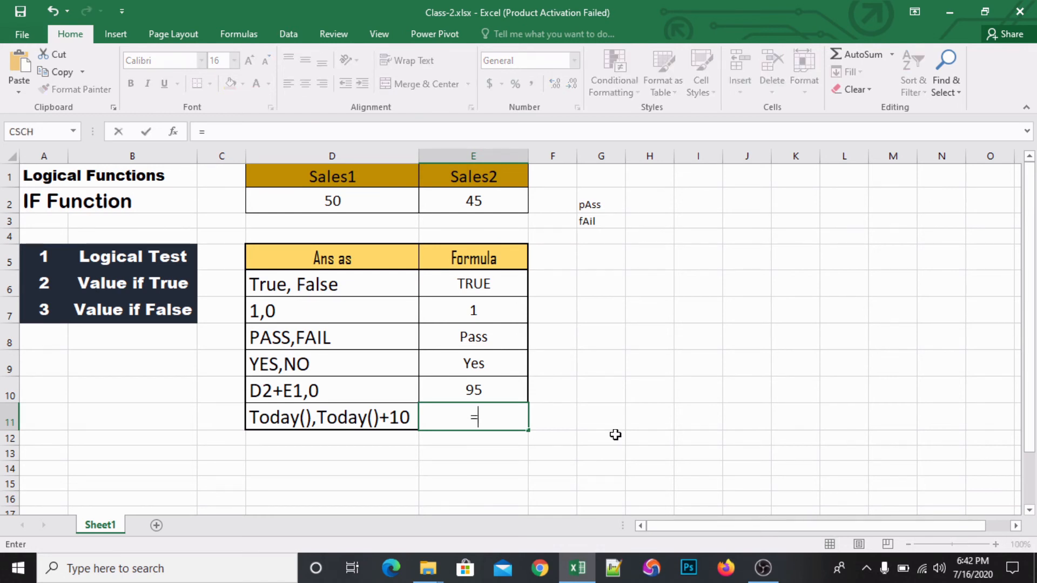
pyautogui.write('if')
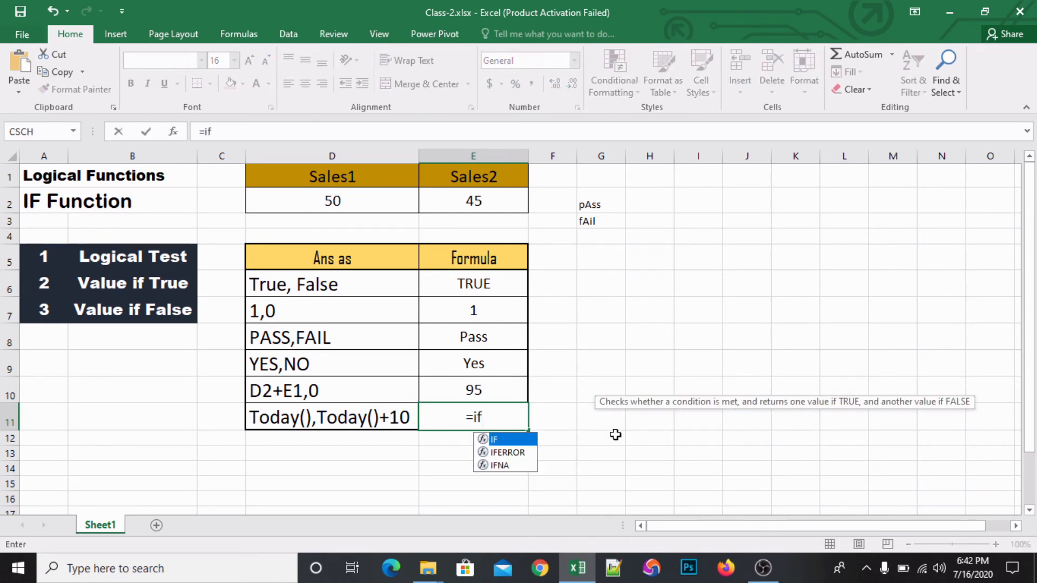
pyautogui.press('Tab')
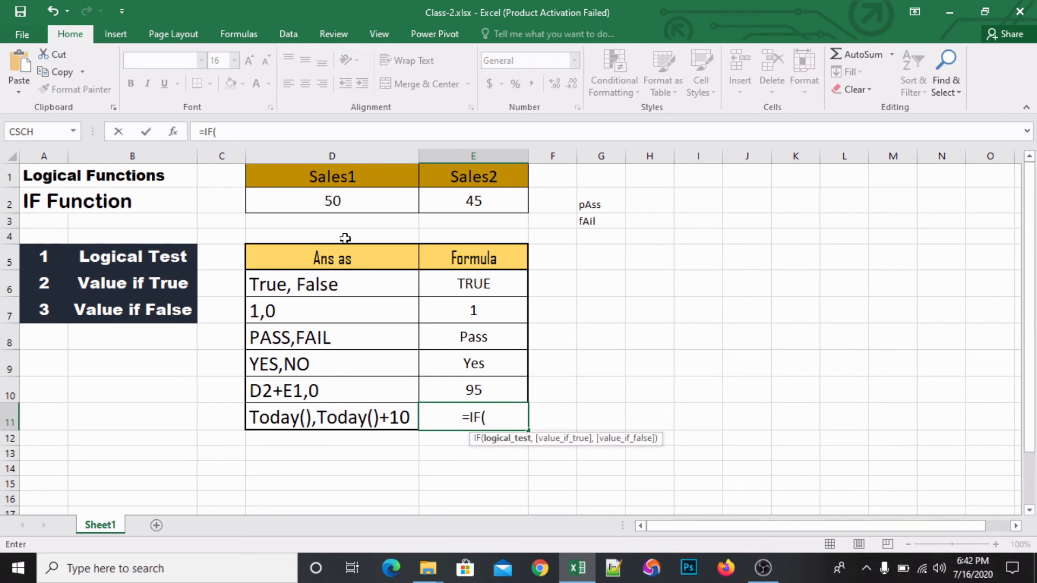
pyautogui.click(355, 204)
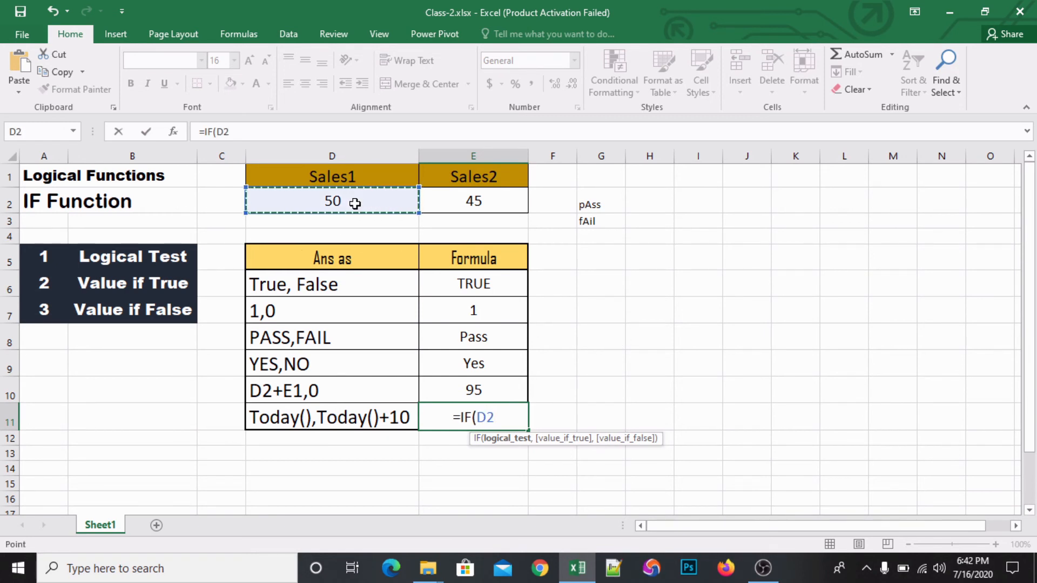
pyautogui.write('>')
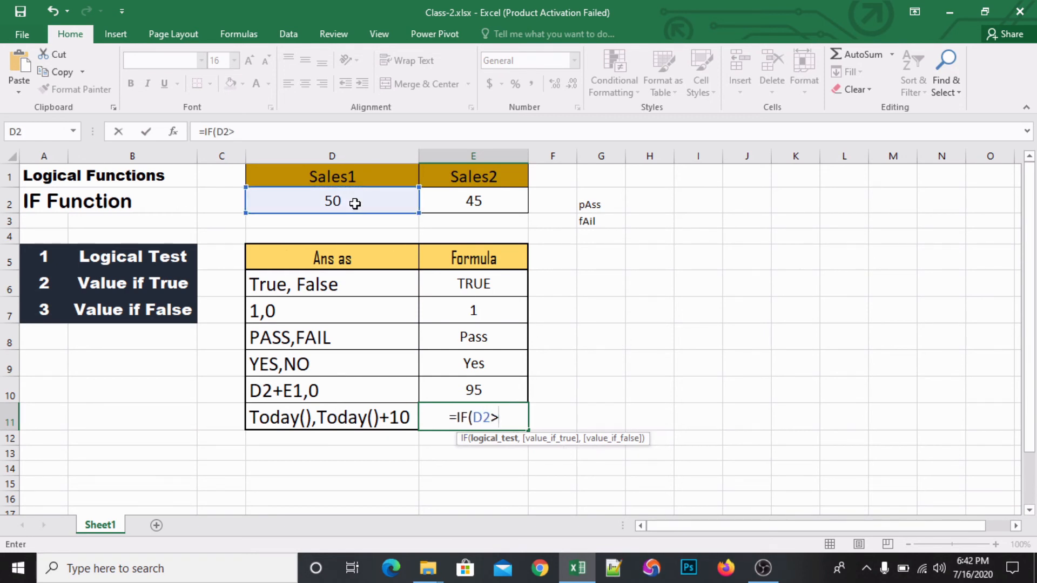
pyautogui.click(447, 205)
pyautogui.write(',')
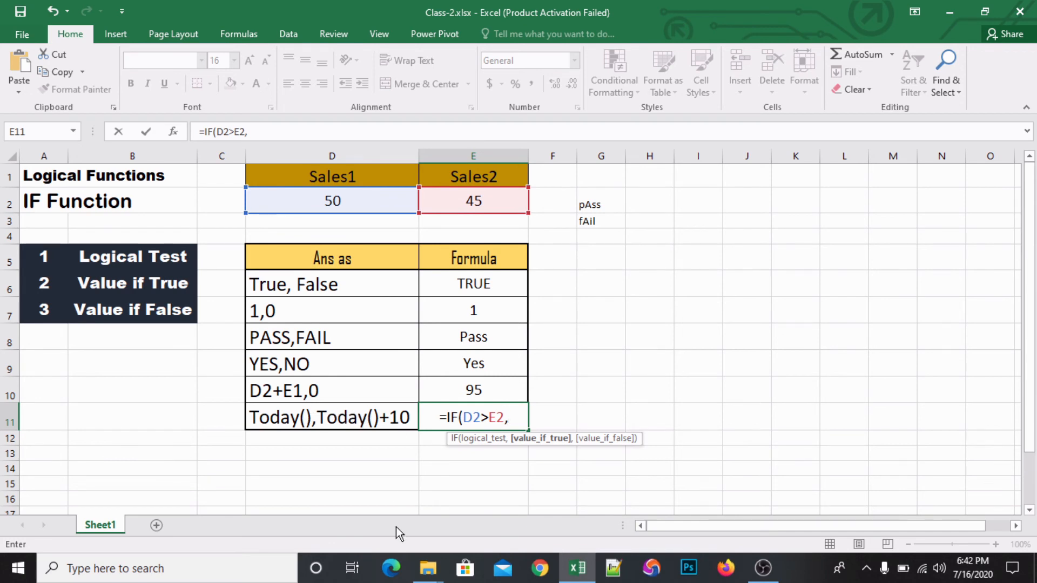
# - Enter TODAY() as the value if true in the E11 formula
pyautogui.write('to')
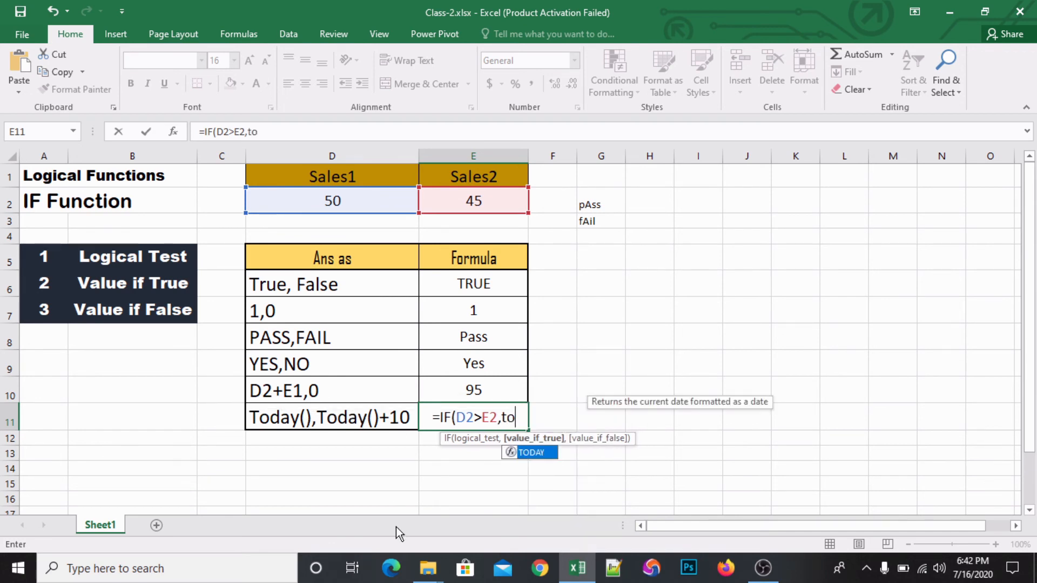
pyautogui.press('Tab')
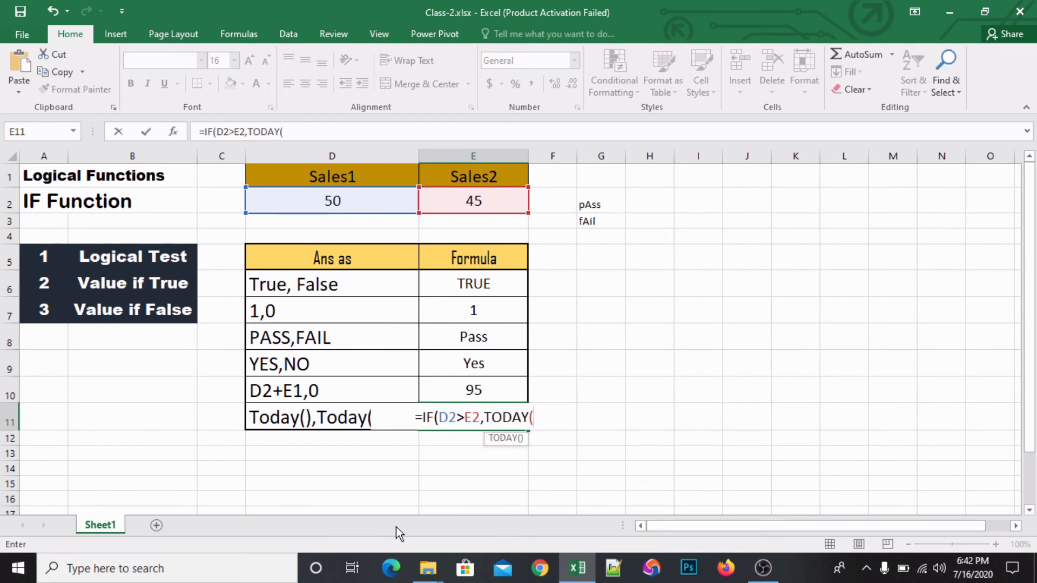
pyautogui.write(')')
pyautogui.press('BackSpace')
pyautogui.write('),')
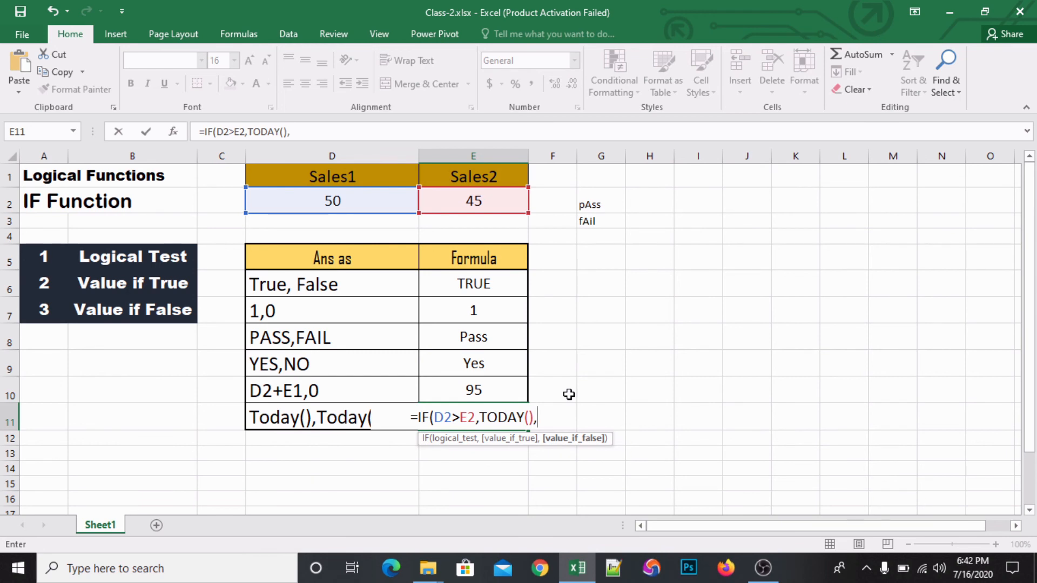
# - Complete the E11 formula with TODAY()+10 as the value if false, accepting the closing-bracket correction
pyautogui.write('to')
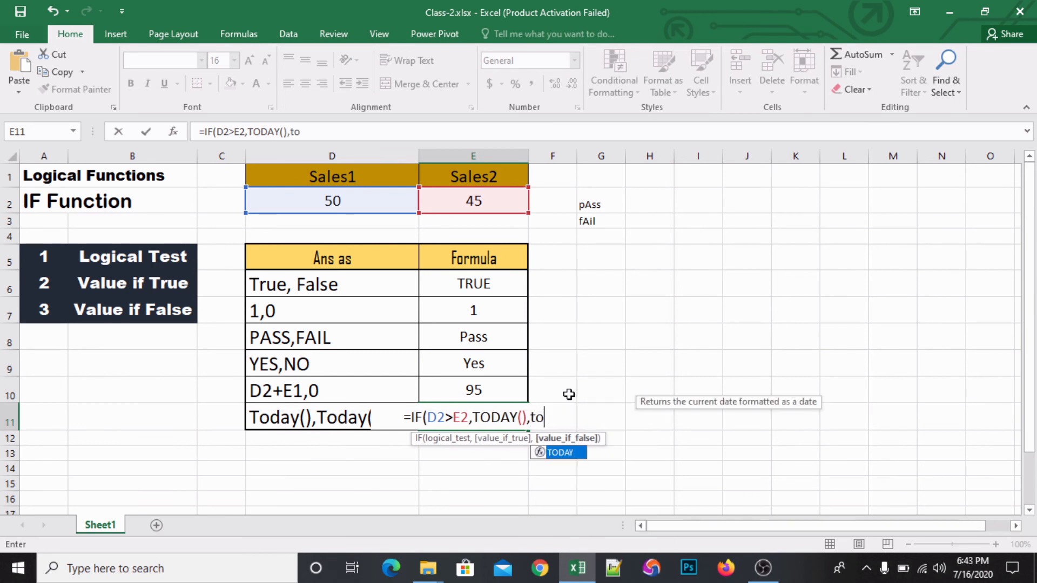
pyautogui.press('Tab')
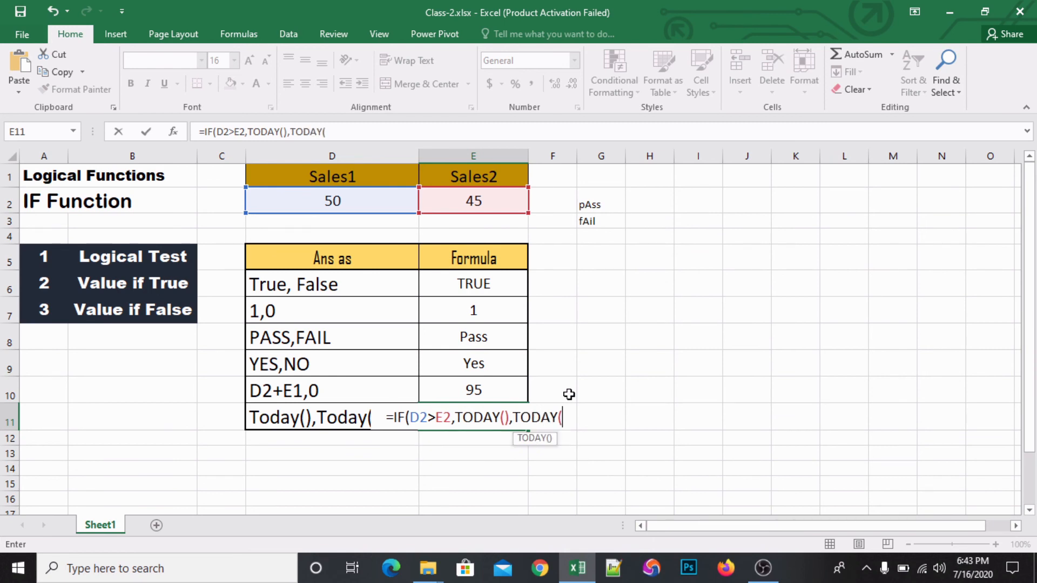
pyautogui.write('(')
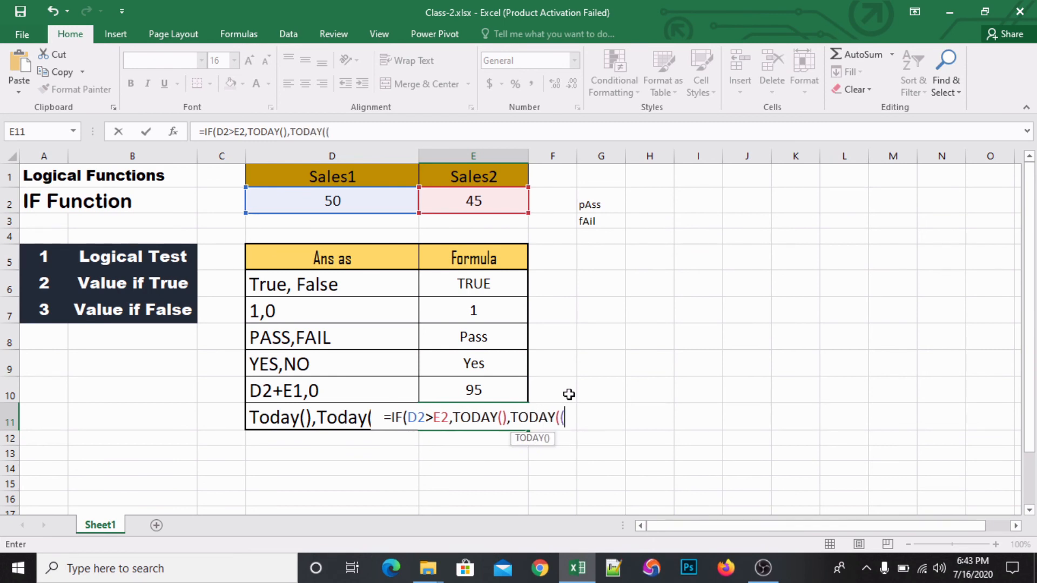
pyautogui.press('BackSpace')
pyautogui.write(')')
pyautogui.write('+10')
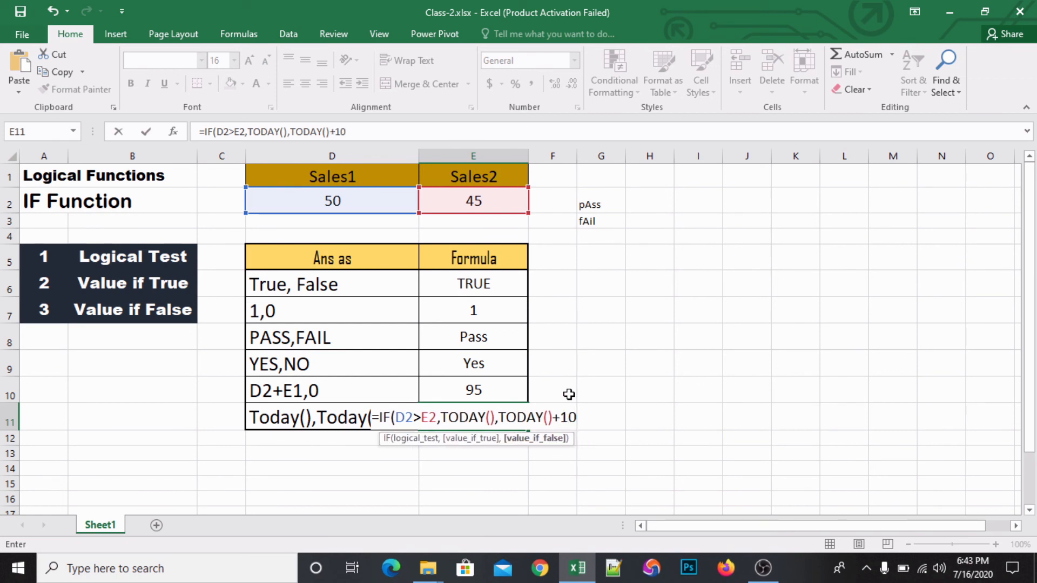
pyautogui.press('Return')
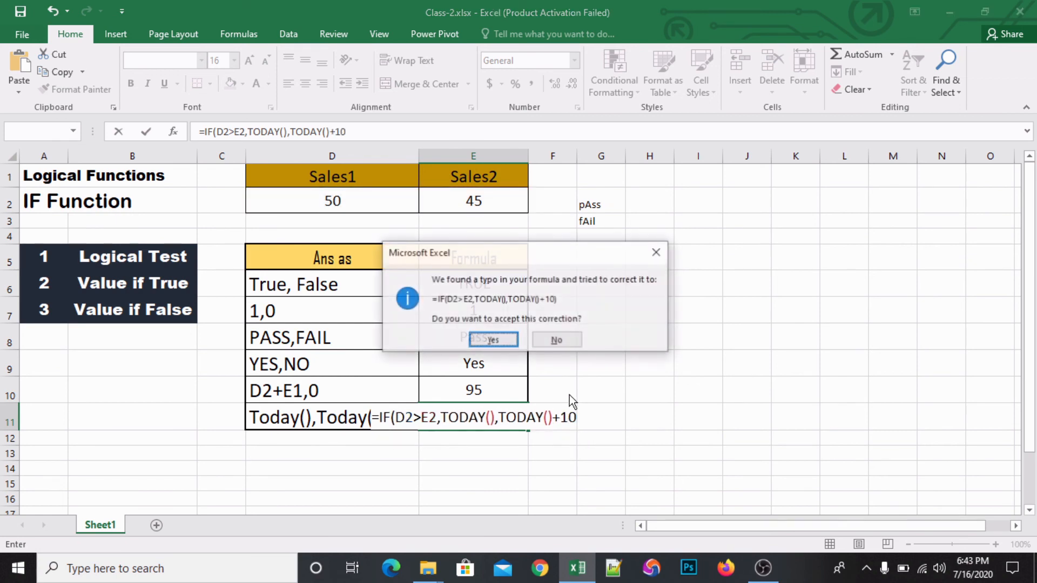
pyautogui.press('Return')
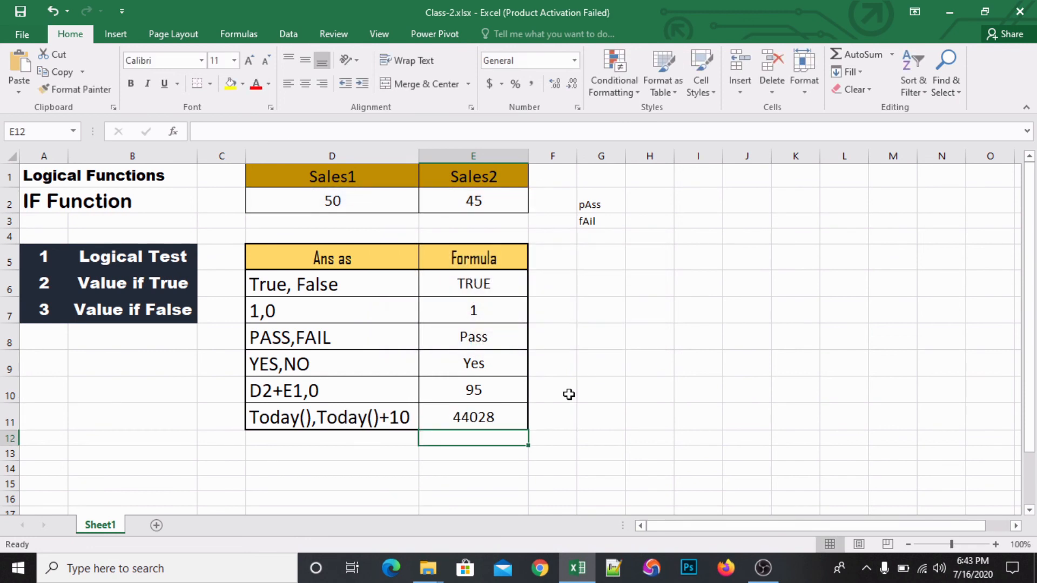
# - Apply the default Date number format to the E11 result
pyautogui.click(500, 412)
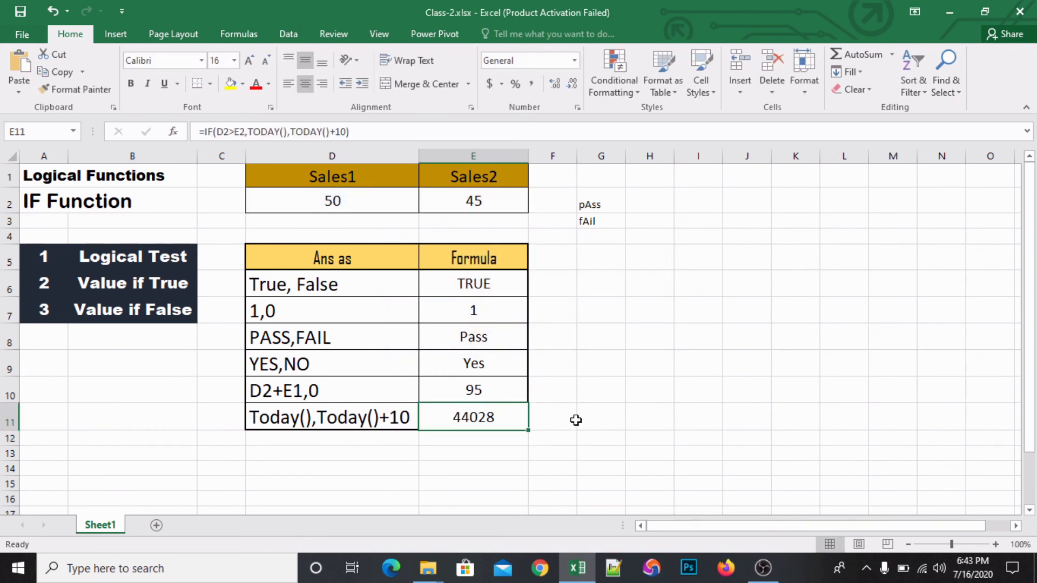
pyautogui.rightClick(507, 409)
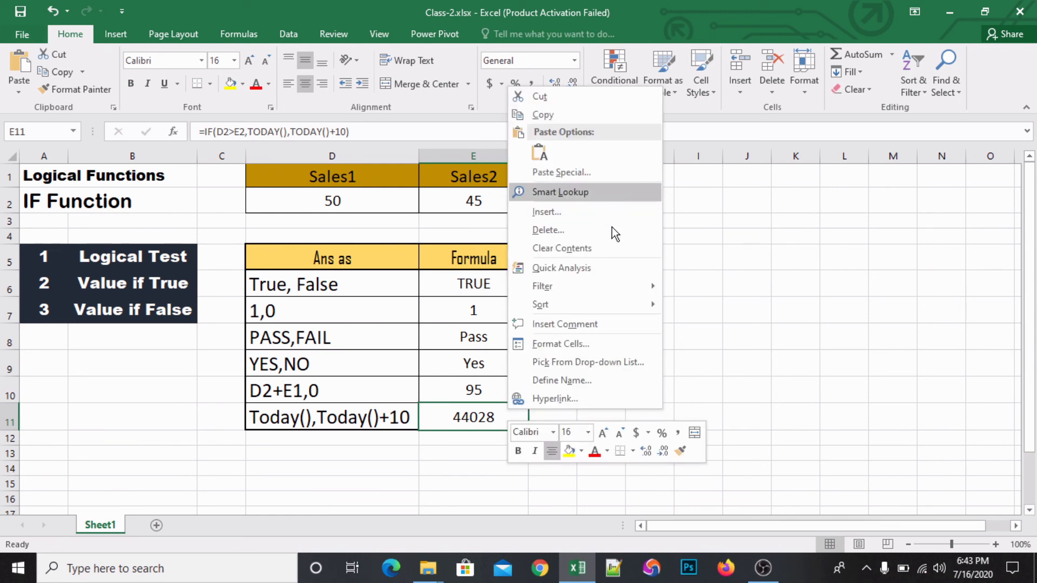
pyautogui.press('Escape')
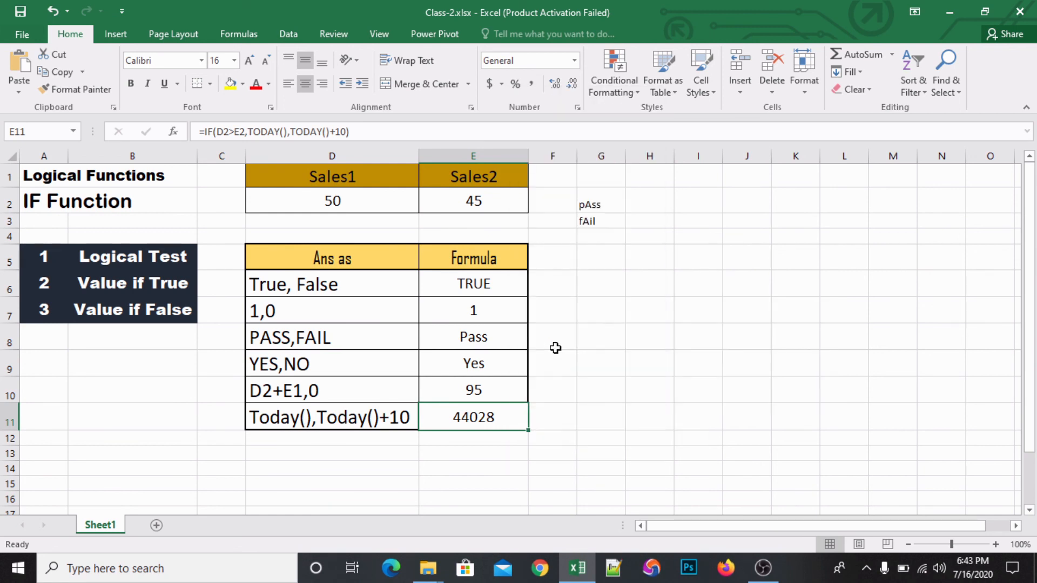
pyautogui.hotkey('ctrl', '1')
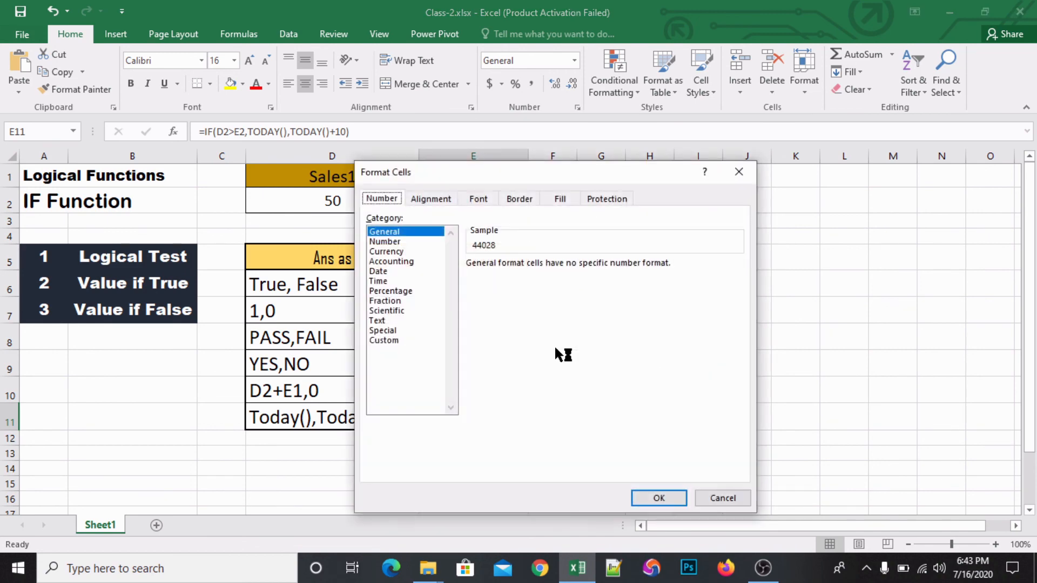
pyautogui.doubleClick(393, 270)
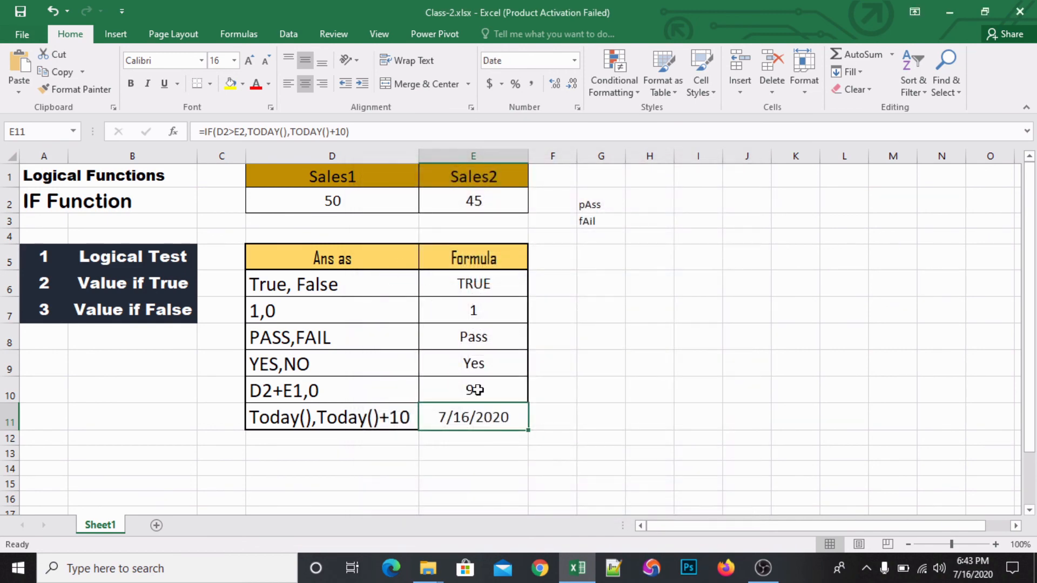
# - Format the date in E11 in day-month-year style with an abbreviated month name, as in 16-Jul-20
pyautogui.click(575, 420)
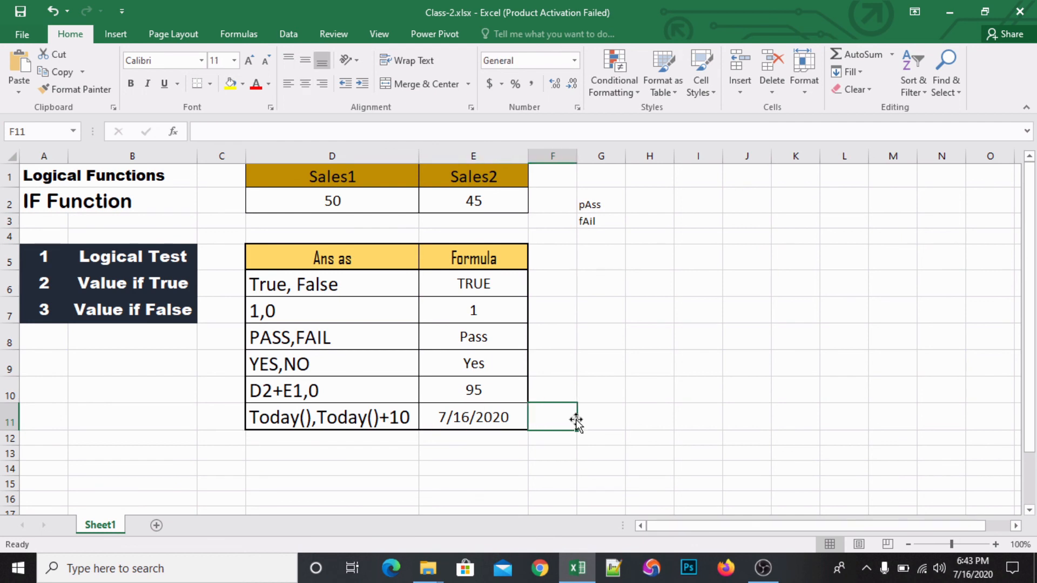
pyautogui.press('Left')
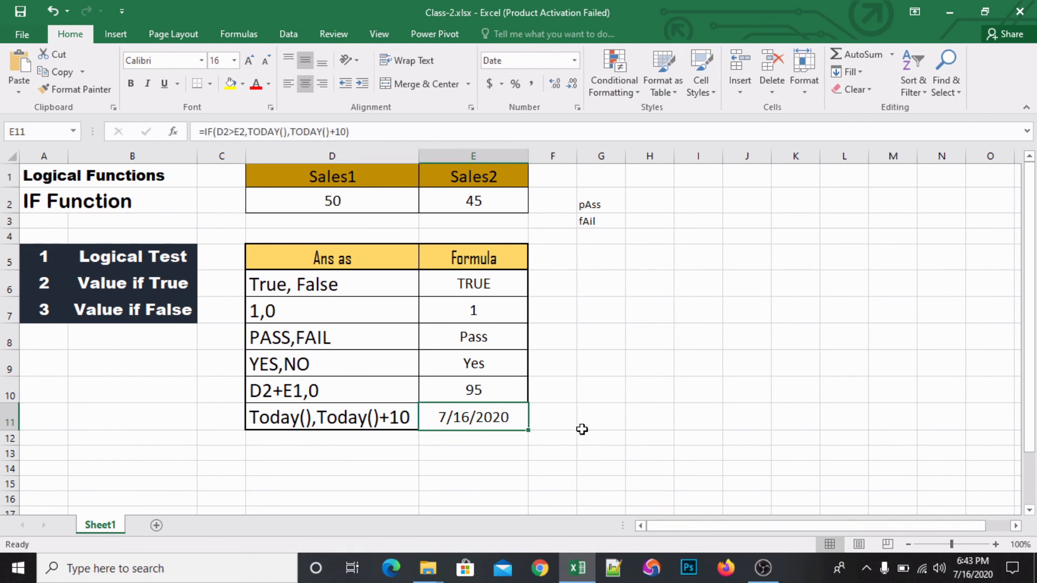
pyautogui.hotkey('ctrl', 'shift', '3')
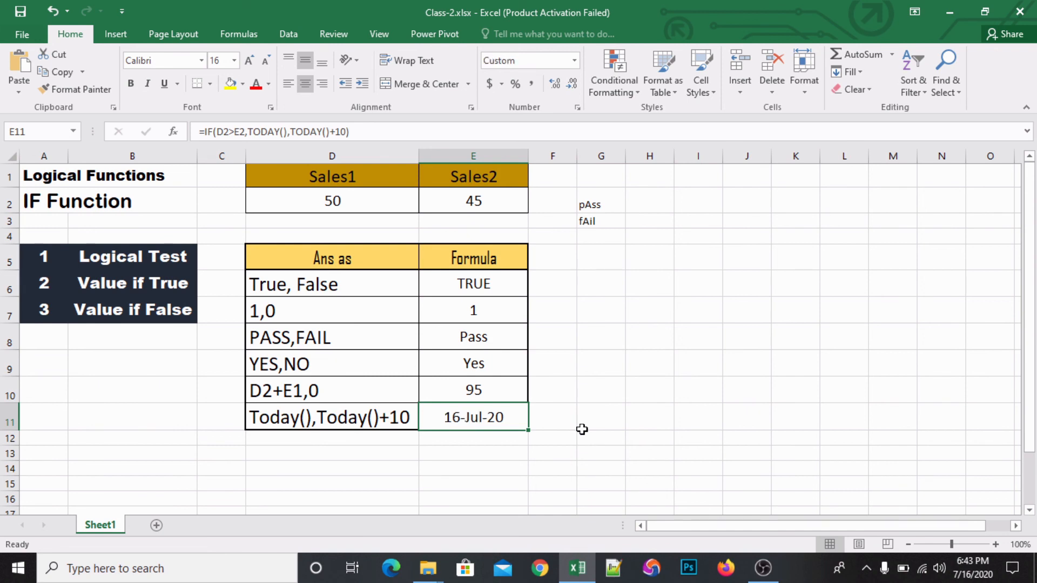